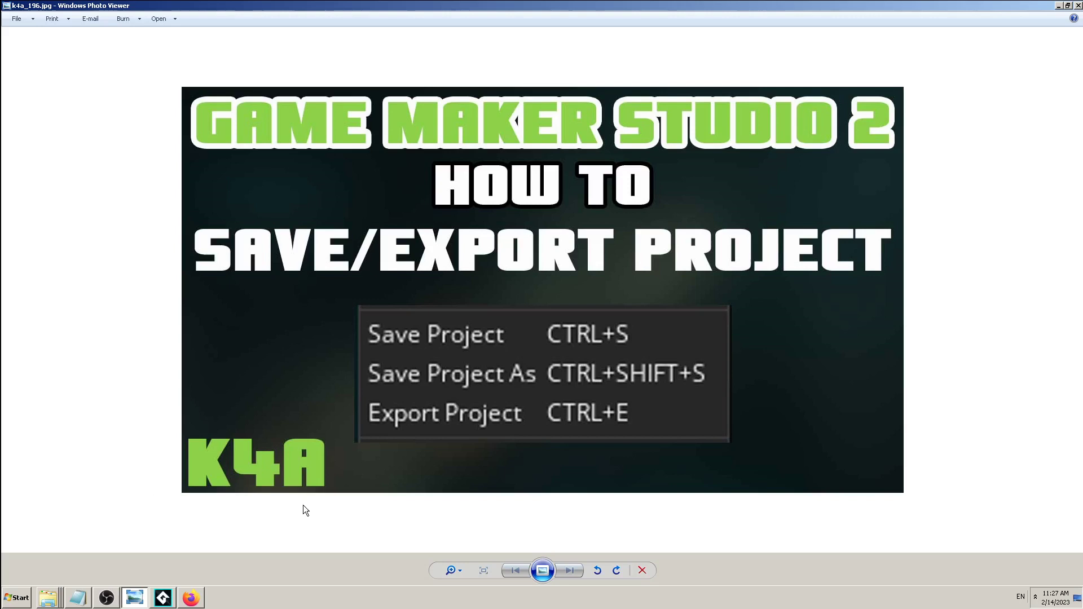
Step: Switch from the Photo Viewer title image to the TestingGML project in GameMaker Studio 2
click(163, 600)
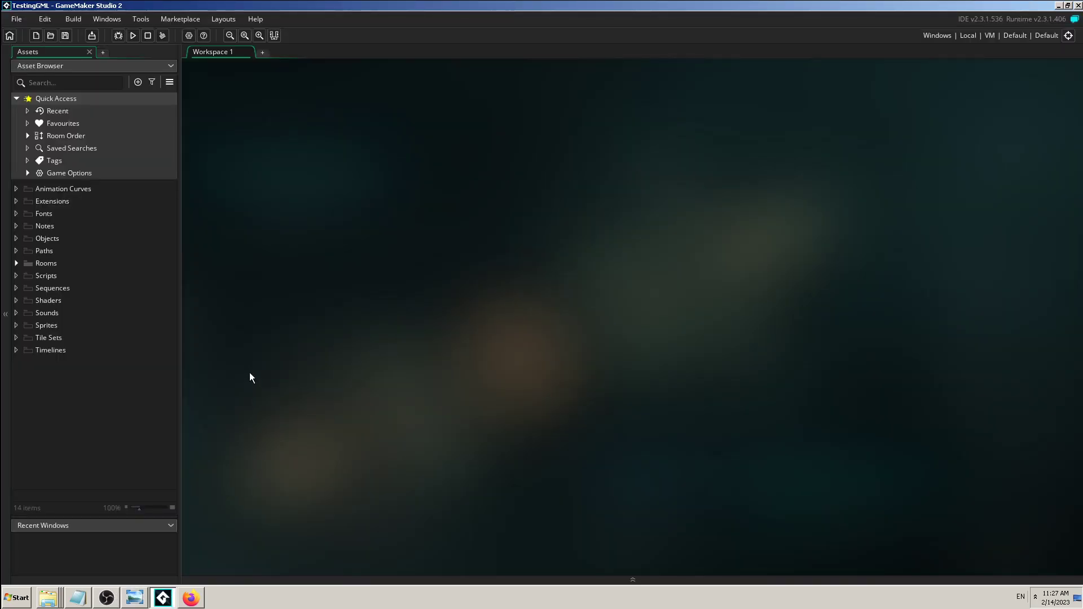
Step: In Explorer, view the TestingGML folder's Properties and close them unchanged
click(56, 596)
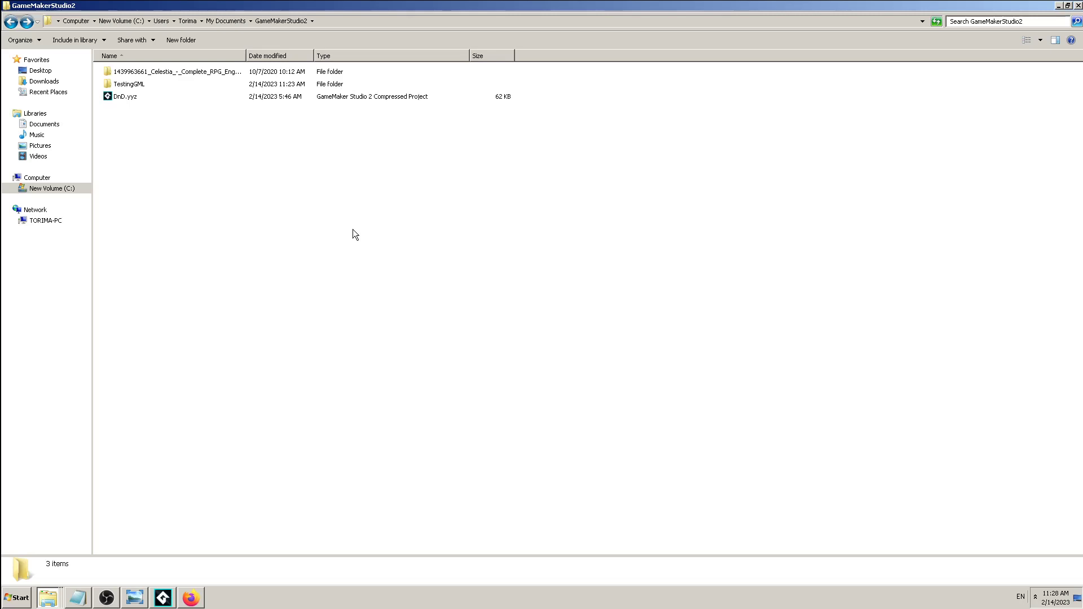
right_click(139, 86)
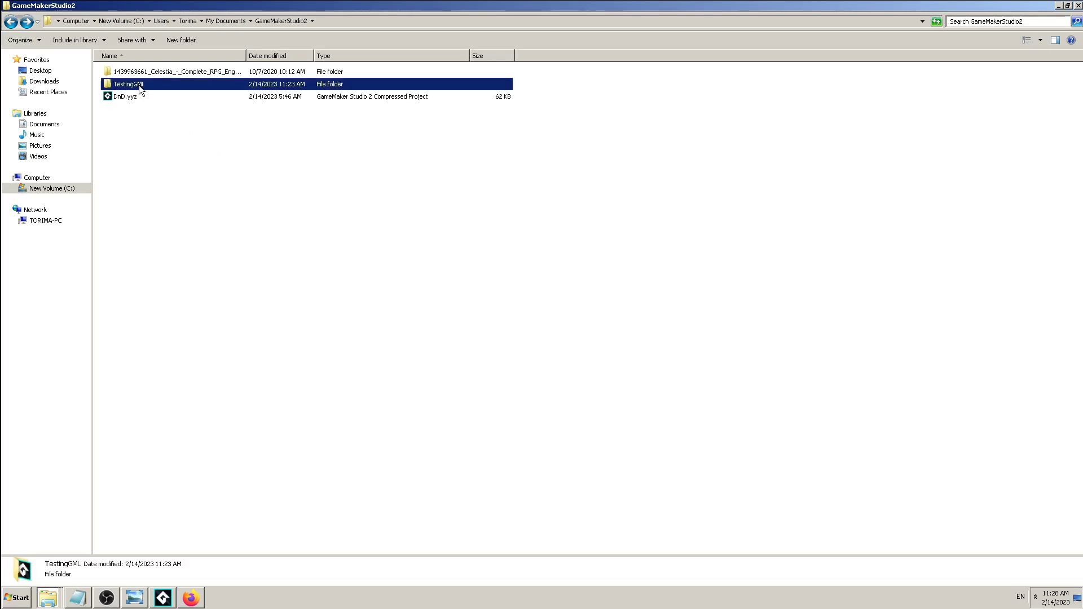
click(209, 323)
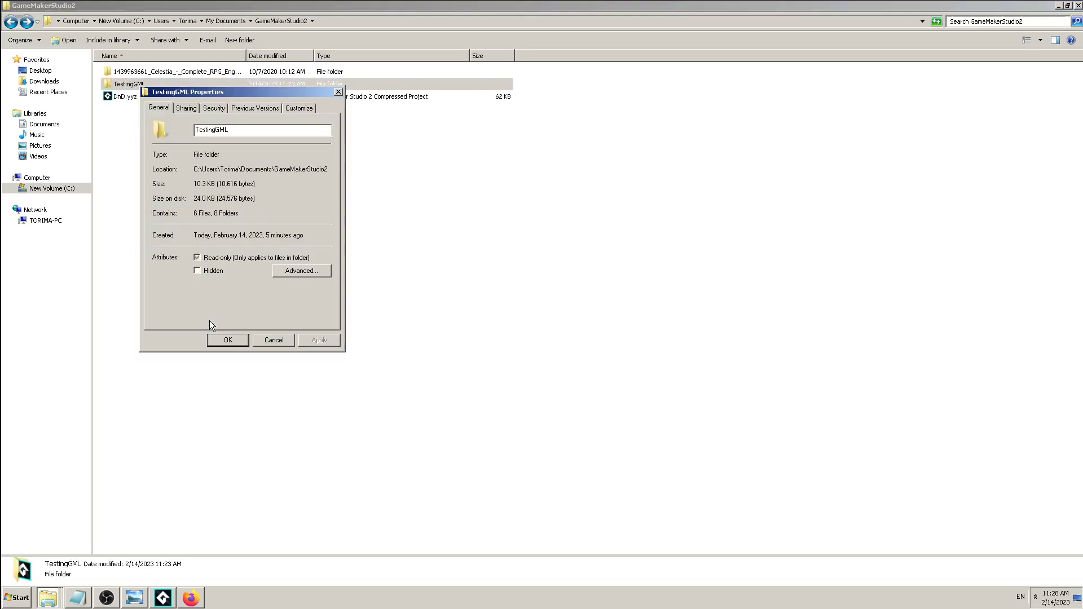
click(280, 339)
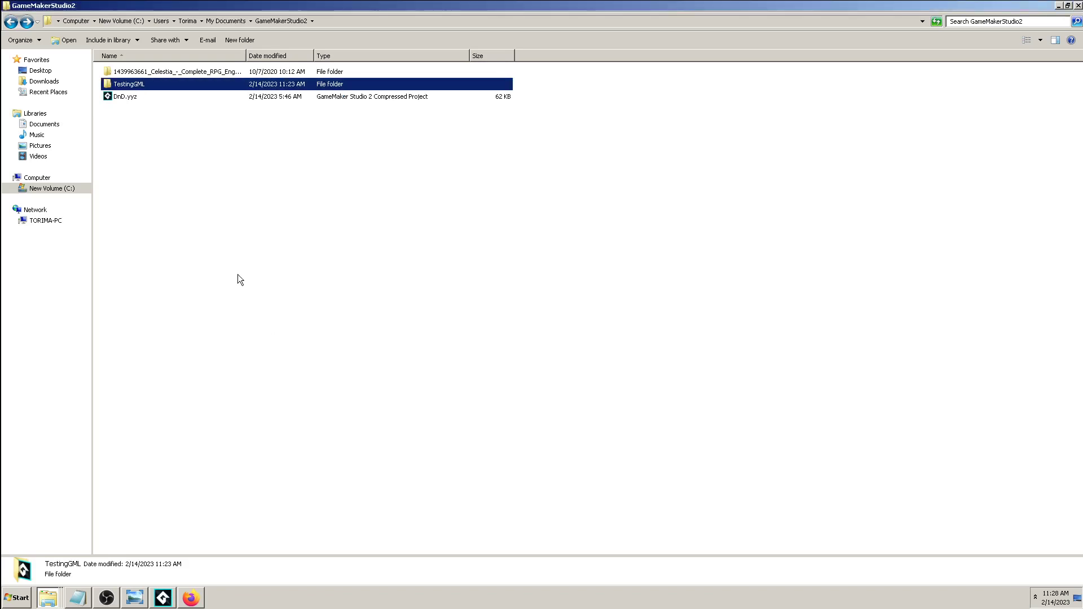
Step: Browse the TestingGML folder with a widened Type column, select rooms, then return to GameMaker
double_click(141, 83)
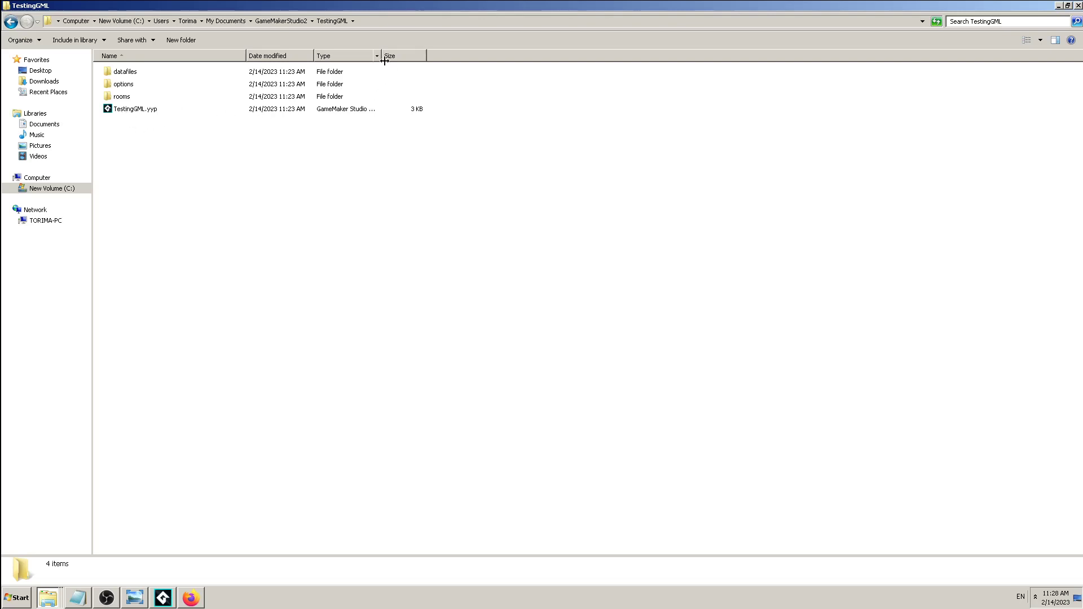
drag(384, 61, 443, 60)
click(130, 97)
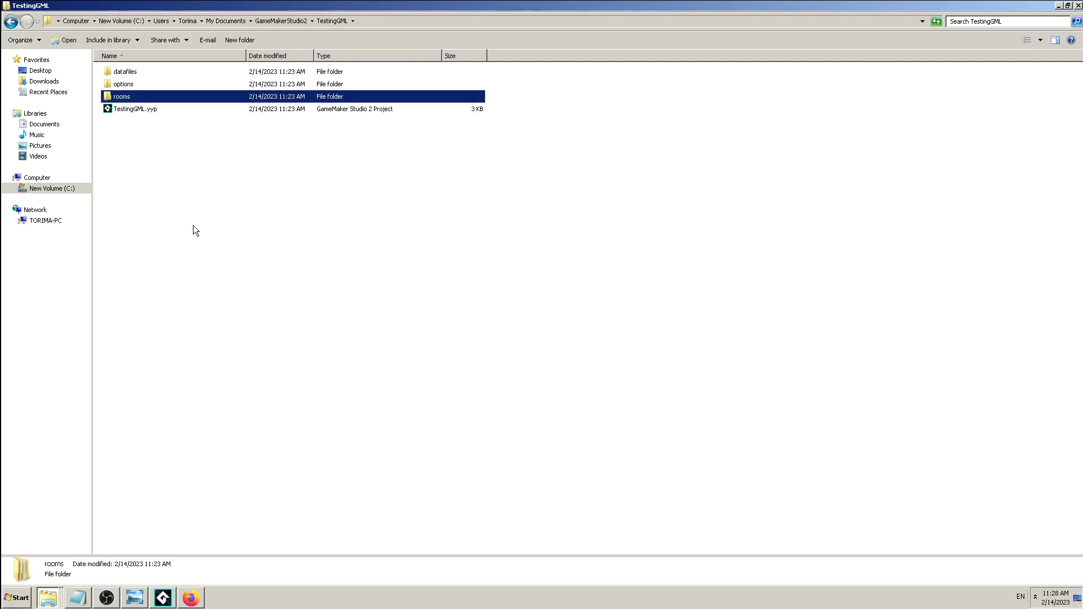
click(163, 597)
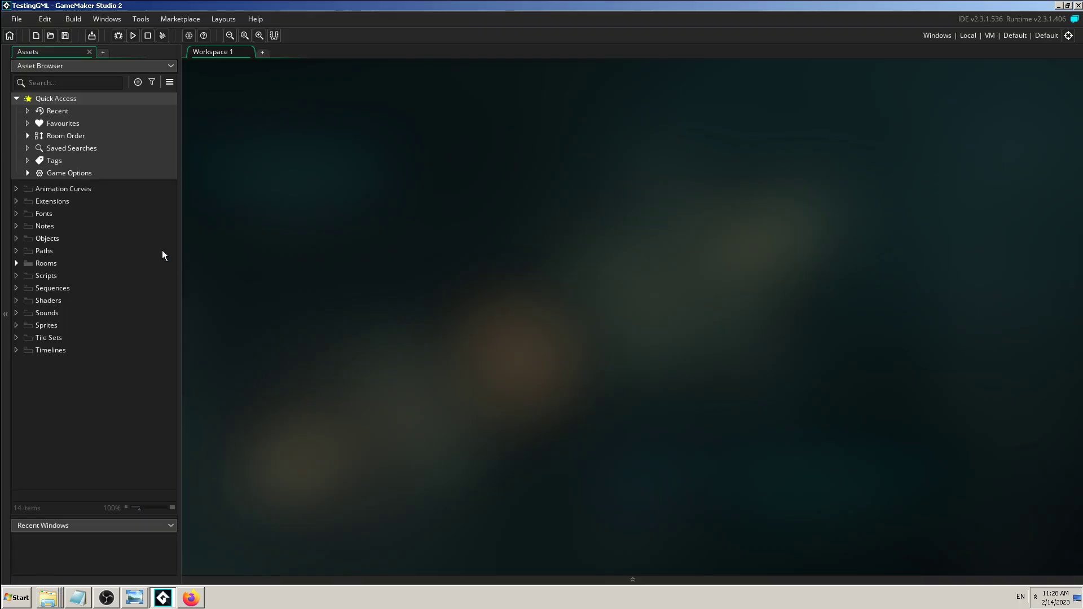
Step: Open Room1 from the Rooms group, fit it to view, and return to Workspace 1
click(17, 263)
click(62, 275)
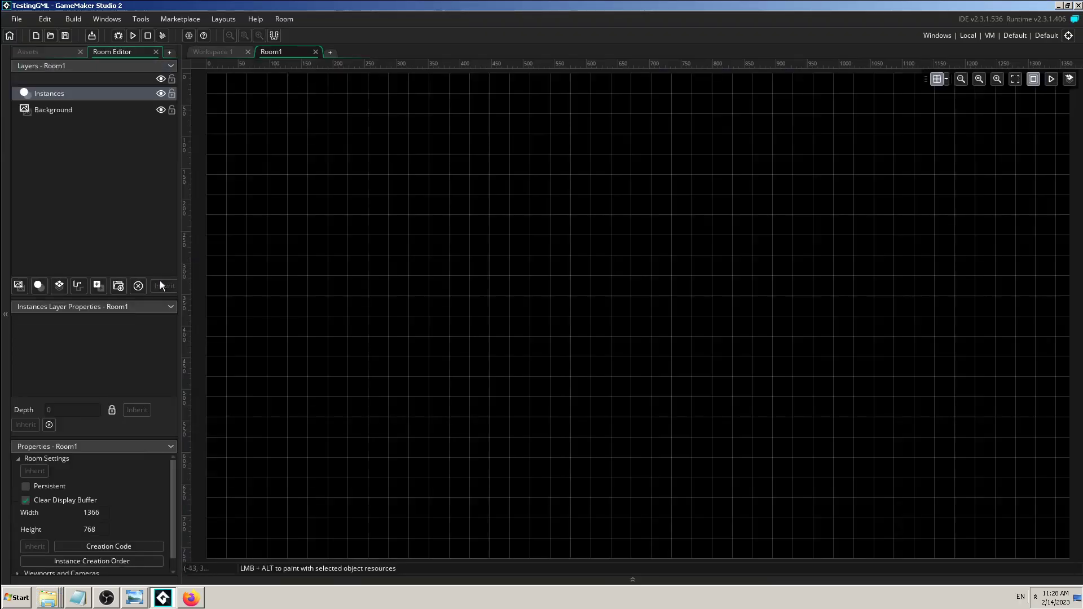
click(1016, 79)
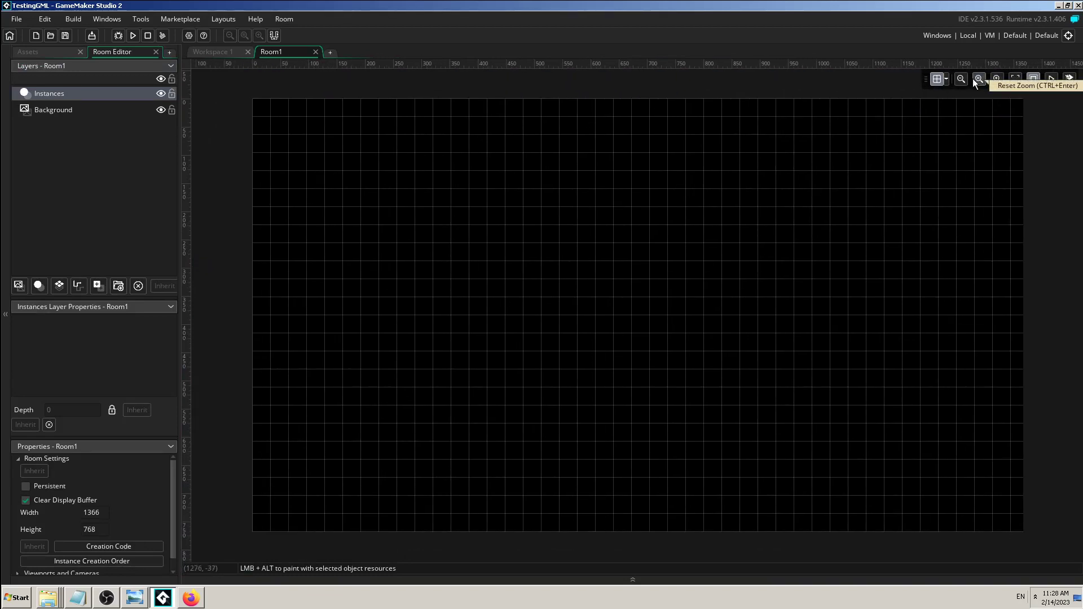
click(212, 52)
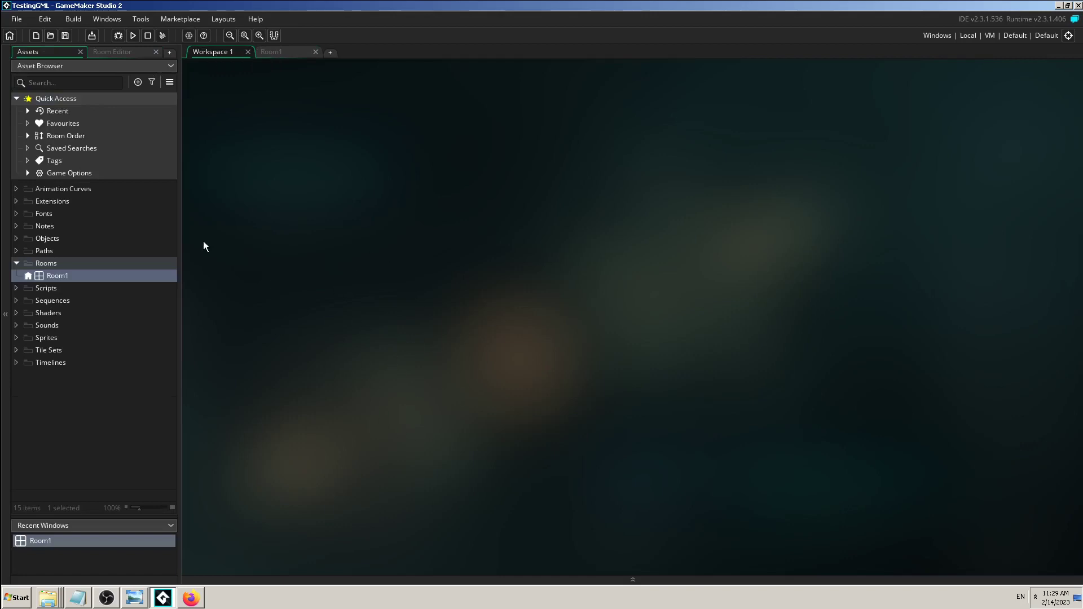
Step: Collapse Quick Access, then bring the TestingGML Explorer folder forward with rooms deselected
click(17, 99)
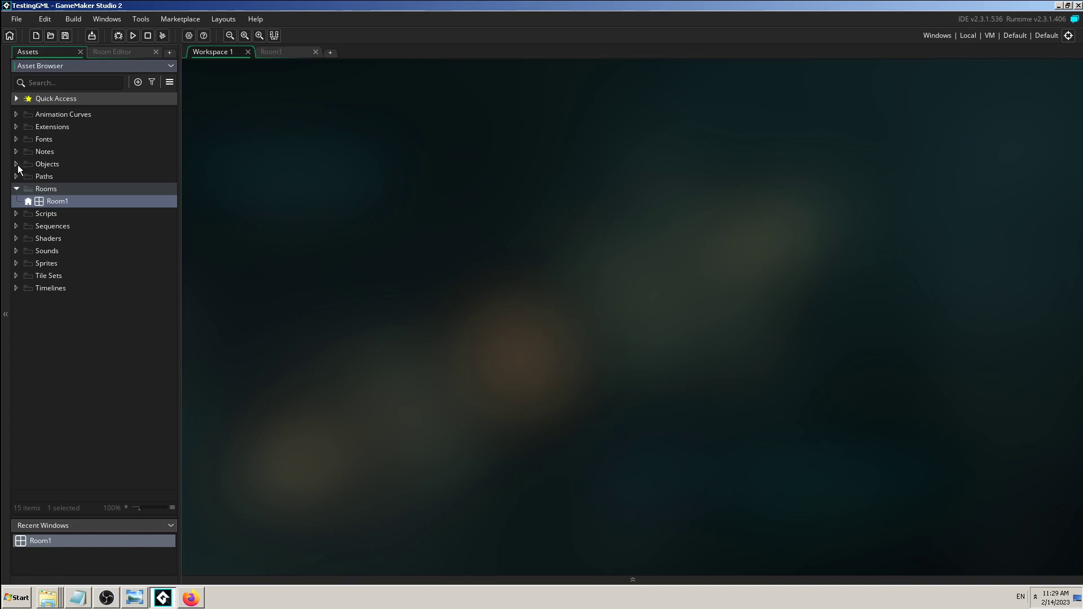
click(67, 597)
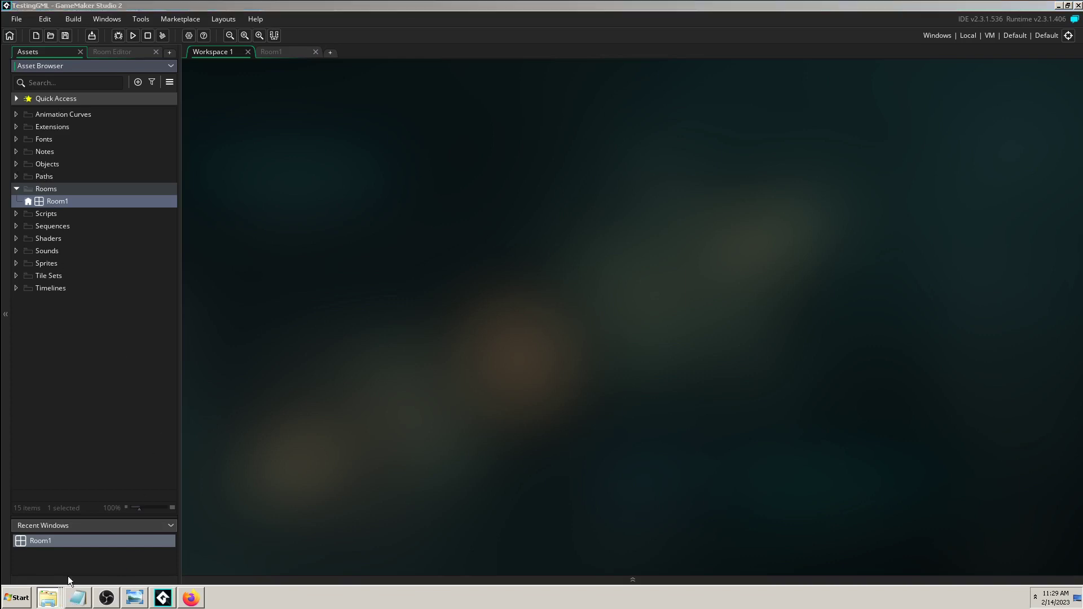
click(50, 574)
click(296, 205)
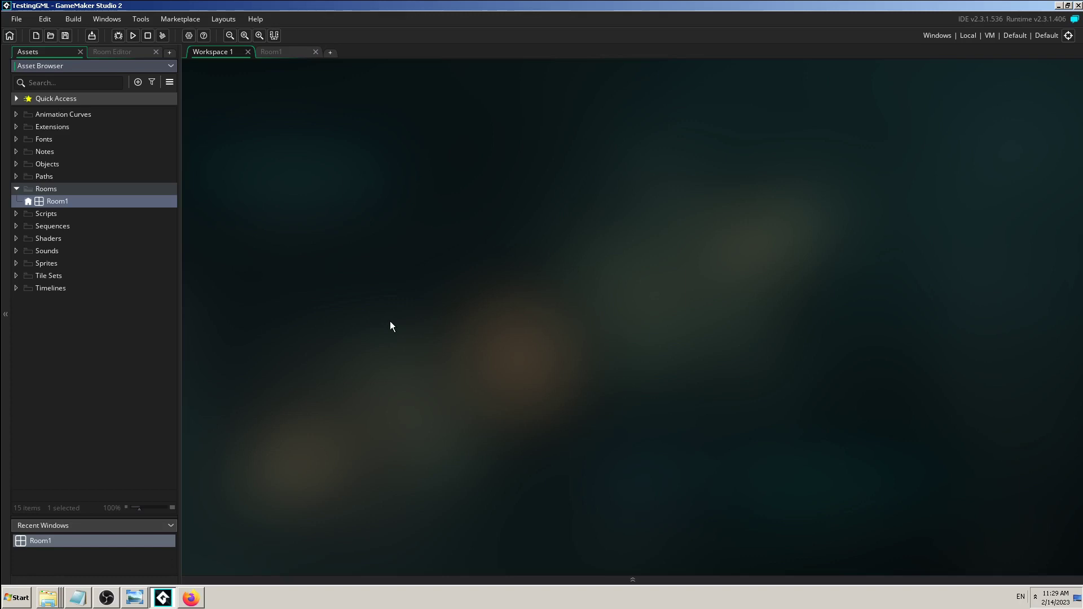
click(55, 574)
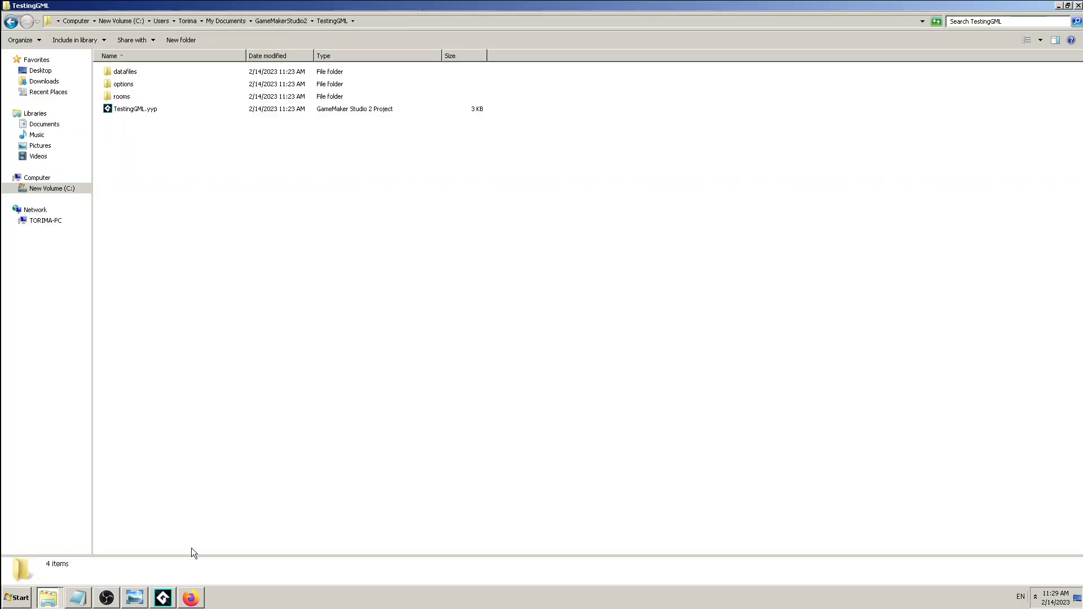
Step: Switch from Explorer back to the TestingGML project in GameMaker
click(172, 598)
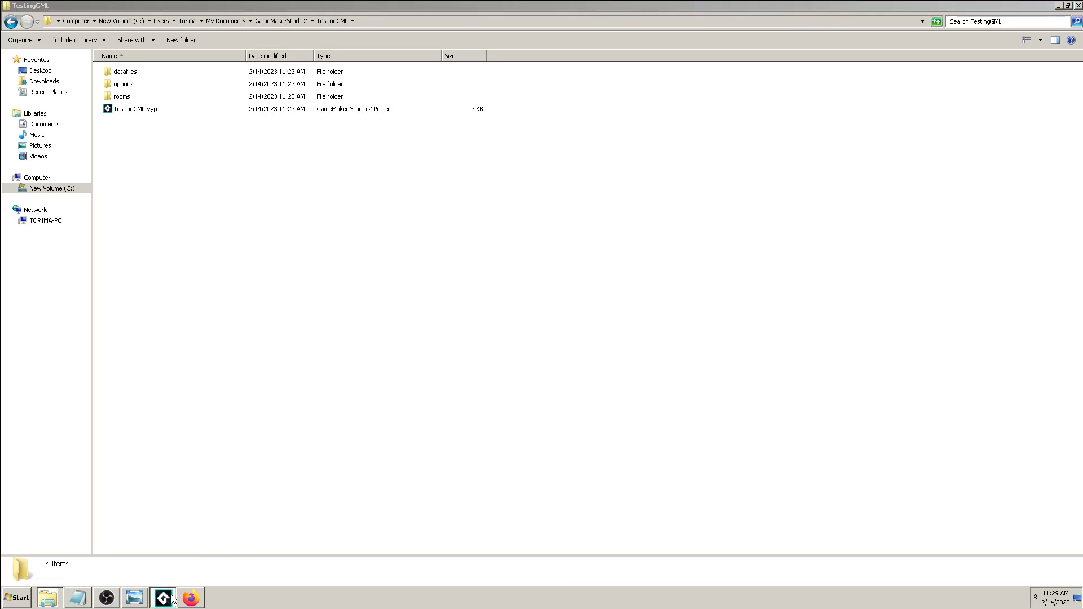
click(163, 599)
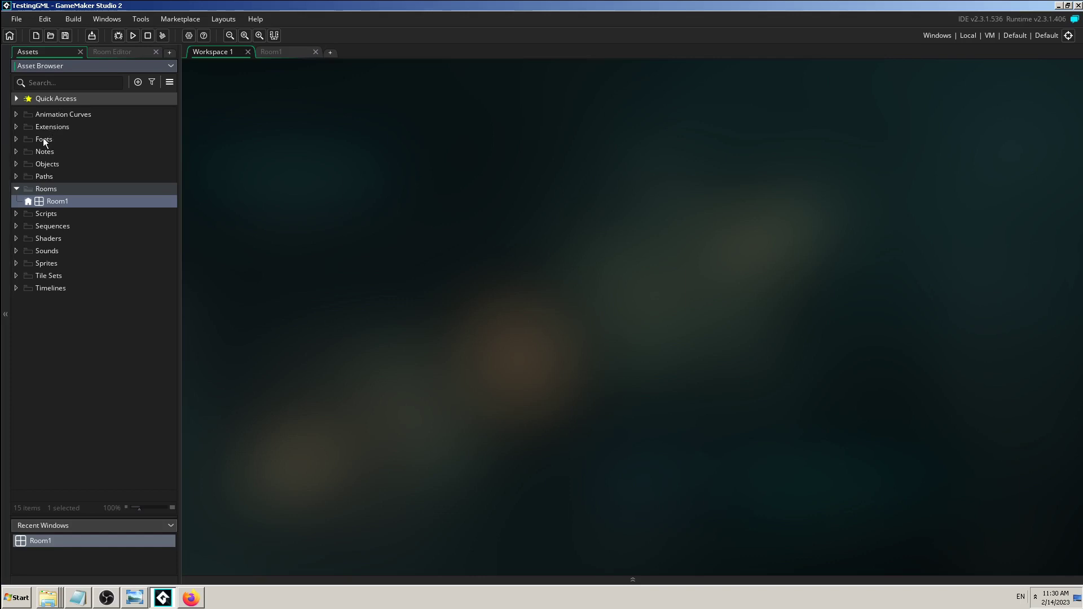
Step: Create a new object, Object1, in the Objects group
click(40, 164)
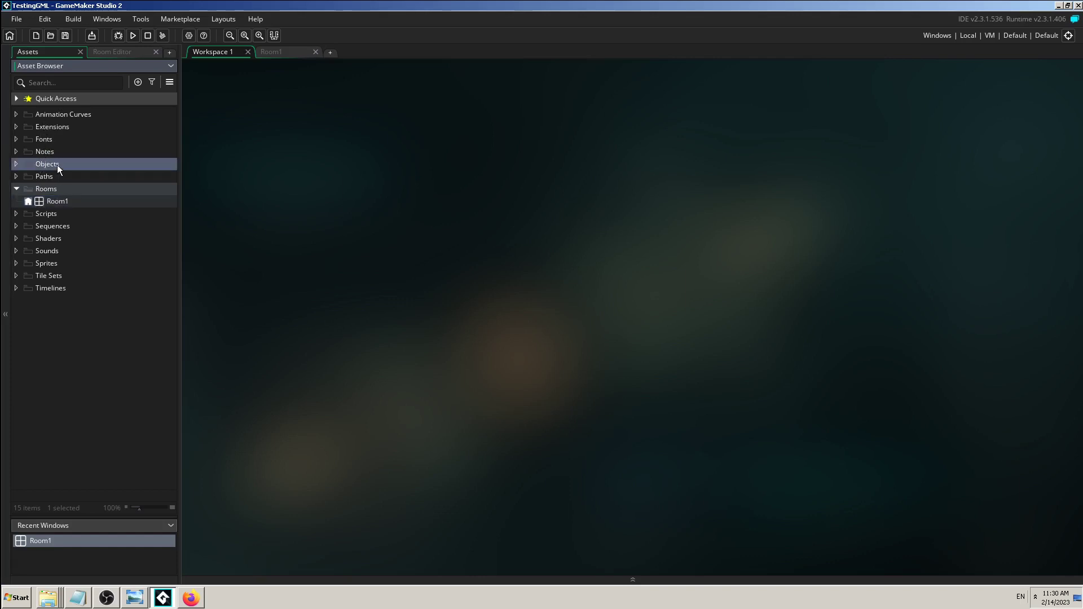
right_click(57, 165)
mouse_move(83, 170)
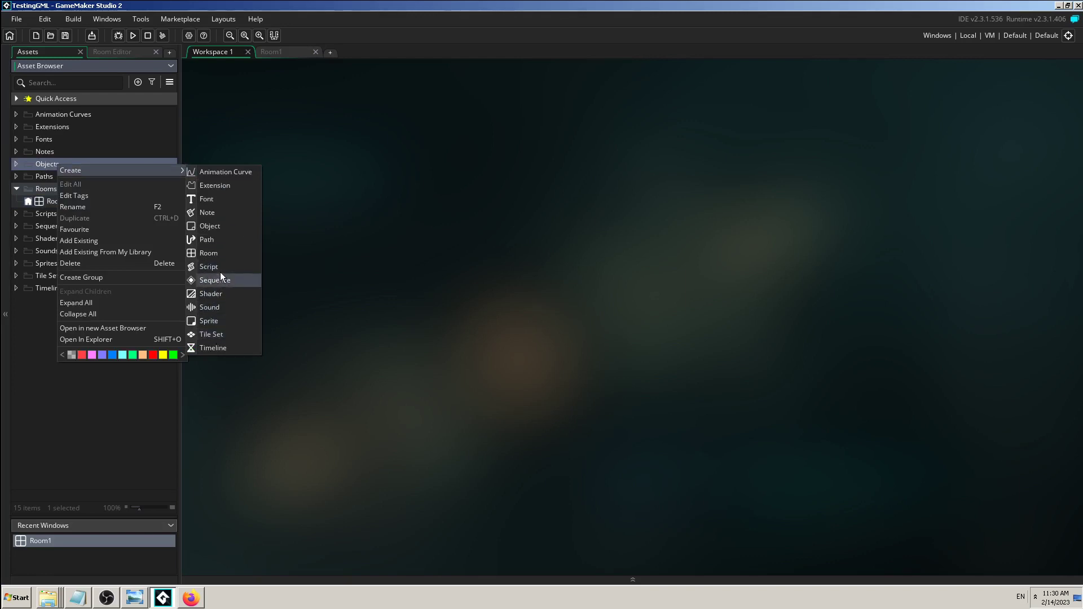
click(211, 223)
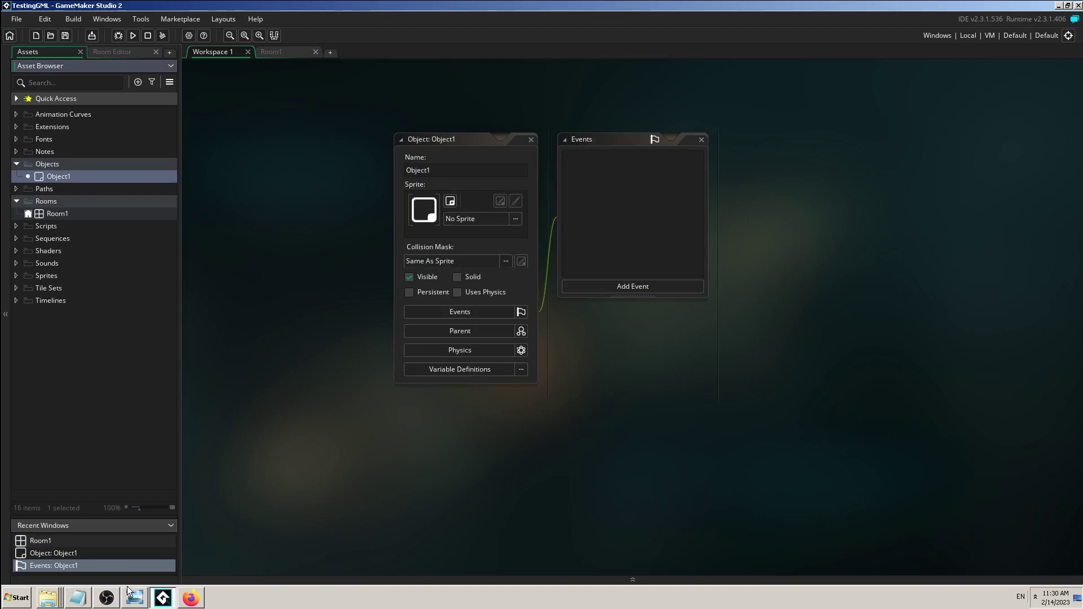
Step: Add a new 64×64 Sprite1 from the Sprites group, glancing at Explorer in between
click(45, 589)
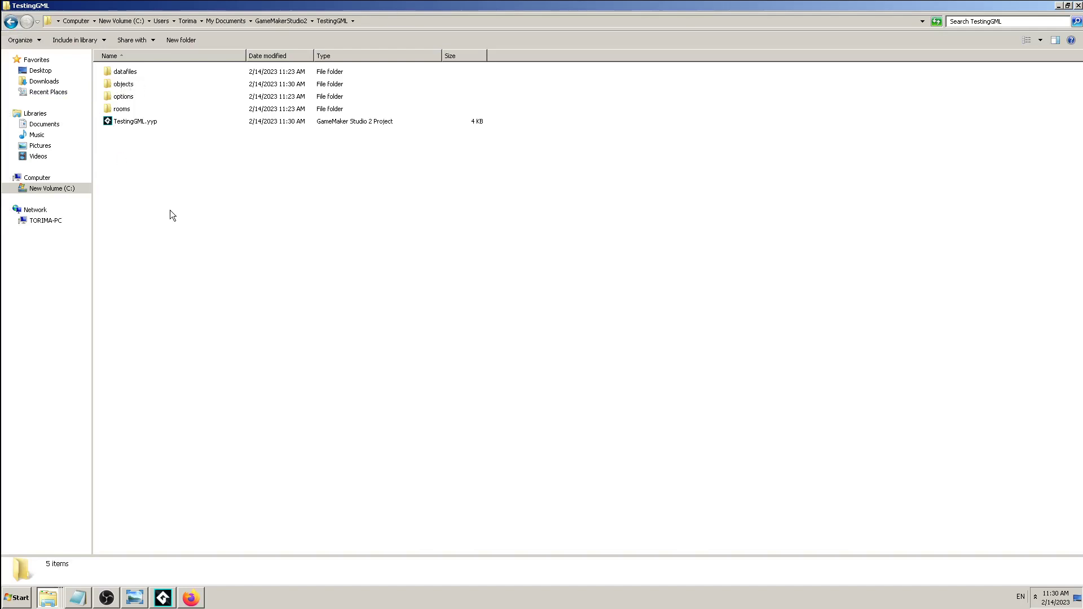
click(165, 600)
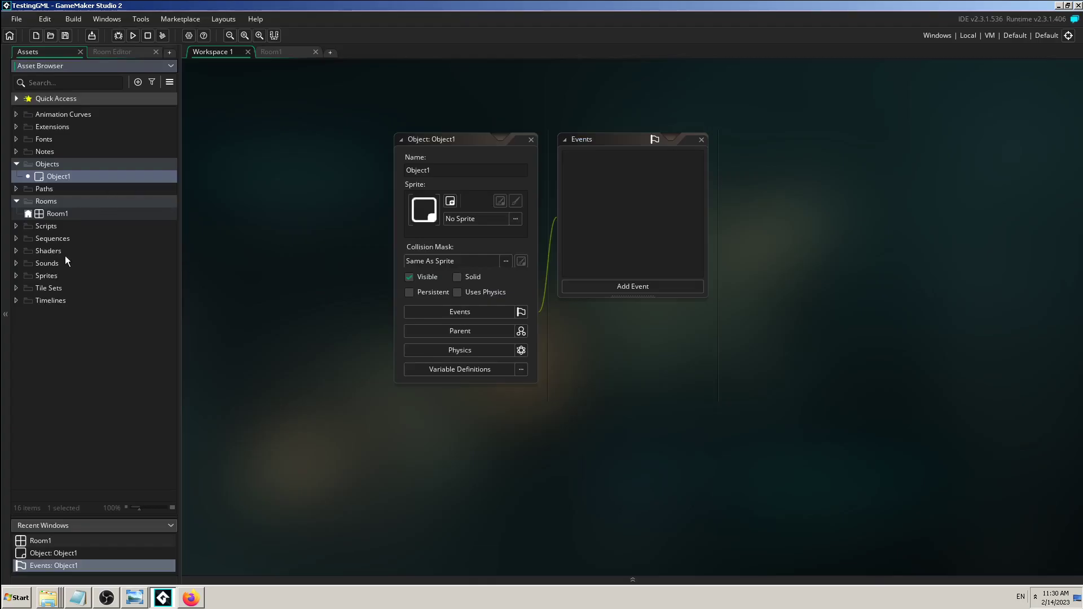
right_click(51, 275)
mouse_move(113, 282)
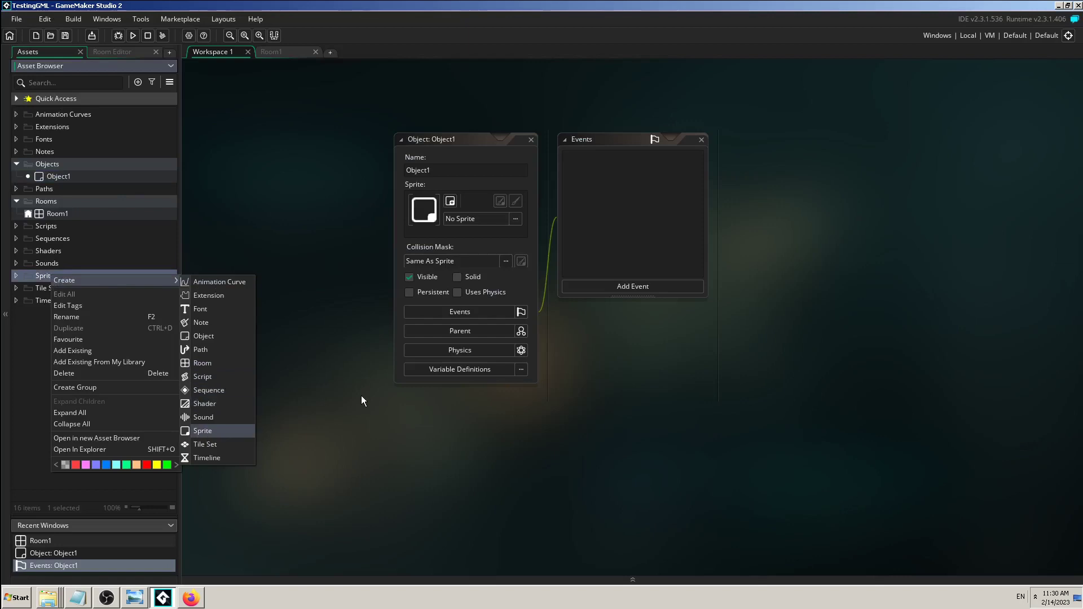
click(50, 598)
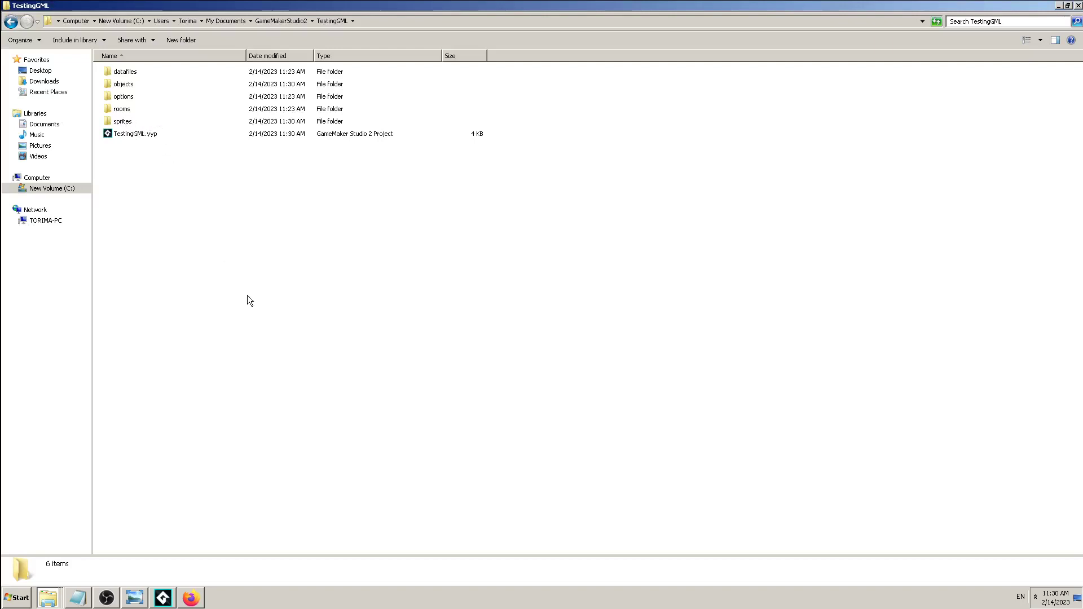
click(163, 598)
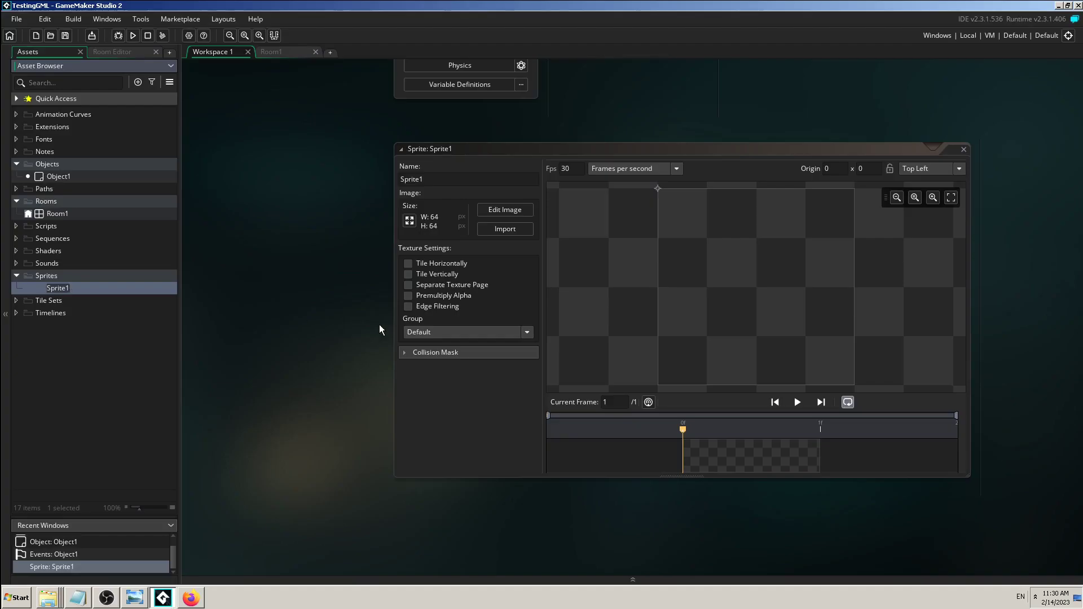
Step: Show the save/export title image in Photo Viewer, then return to Object1's editor
click(136, 600)
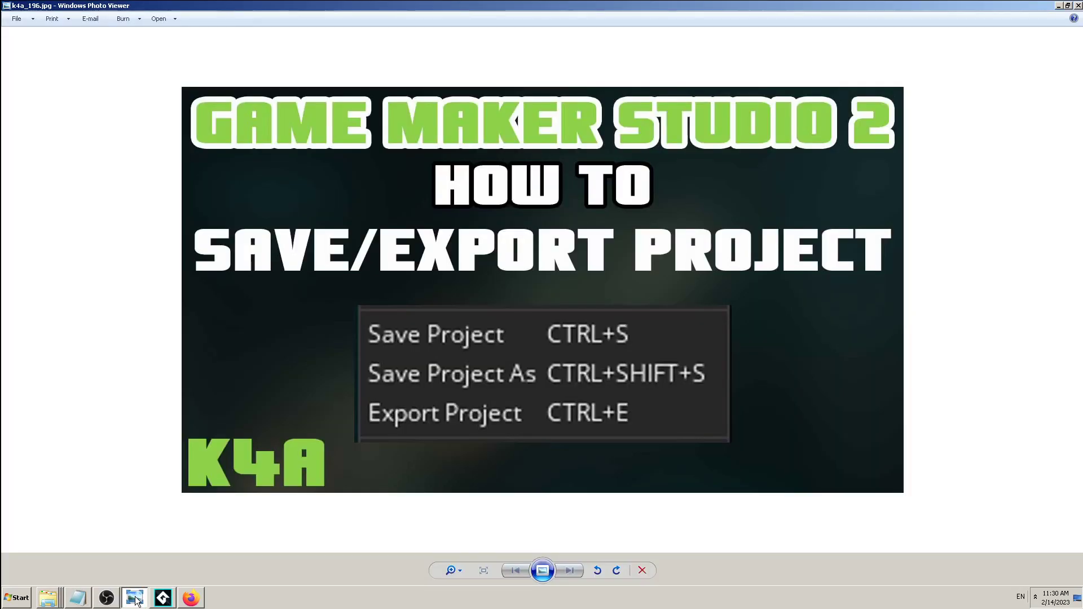
click(107, 599)
click(168, 598)
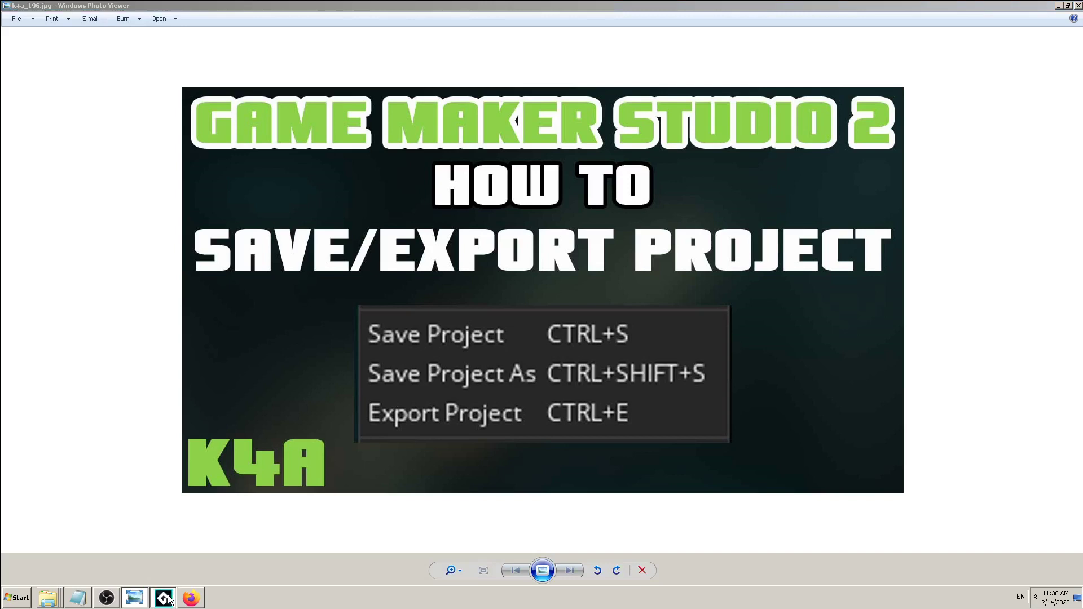
scroll(328, 205, up, 5)
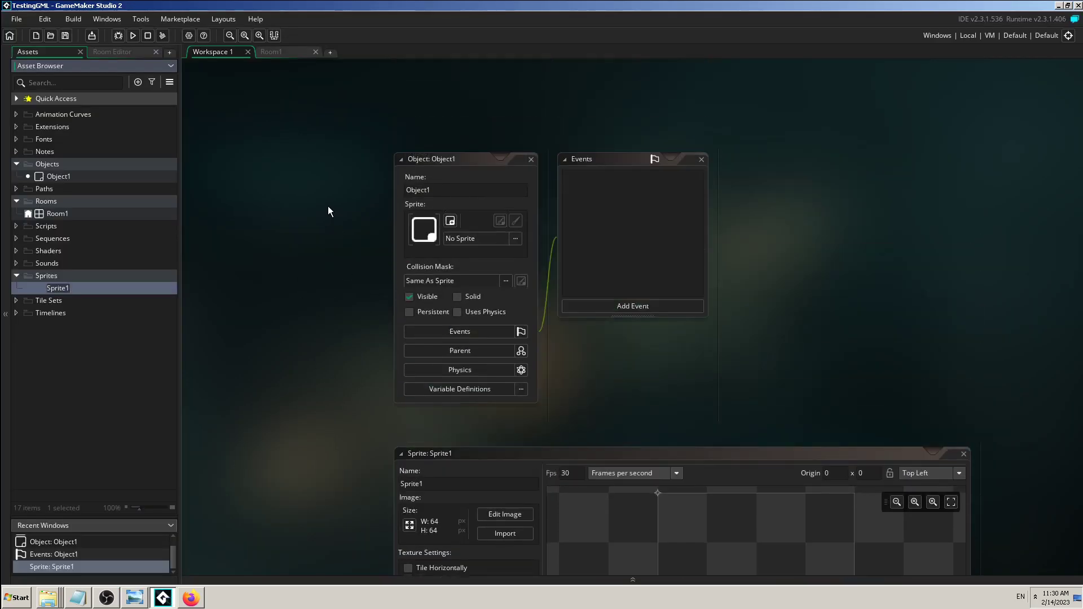
Step: Confirm the Sprite1 name, dismiss the invalid-name error, and shift the workspace left
scroll(328, 208, down, 1)
key(Return)
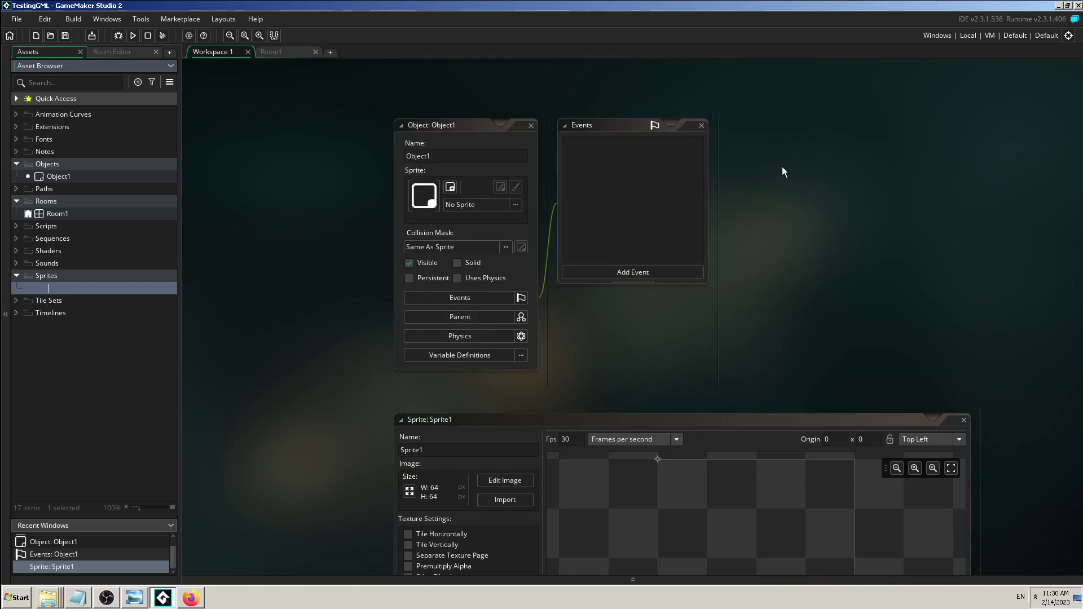
click(645, 260)
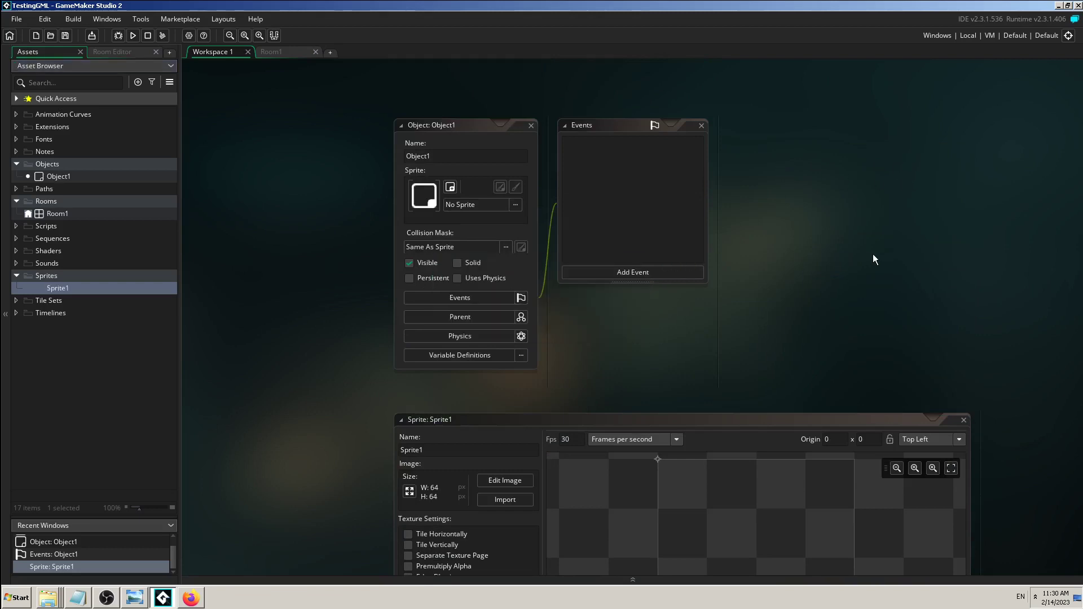
middle_drag(867, 195, 777, 203)
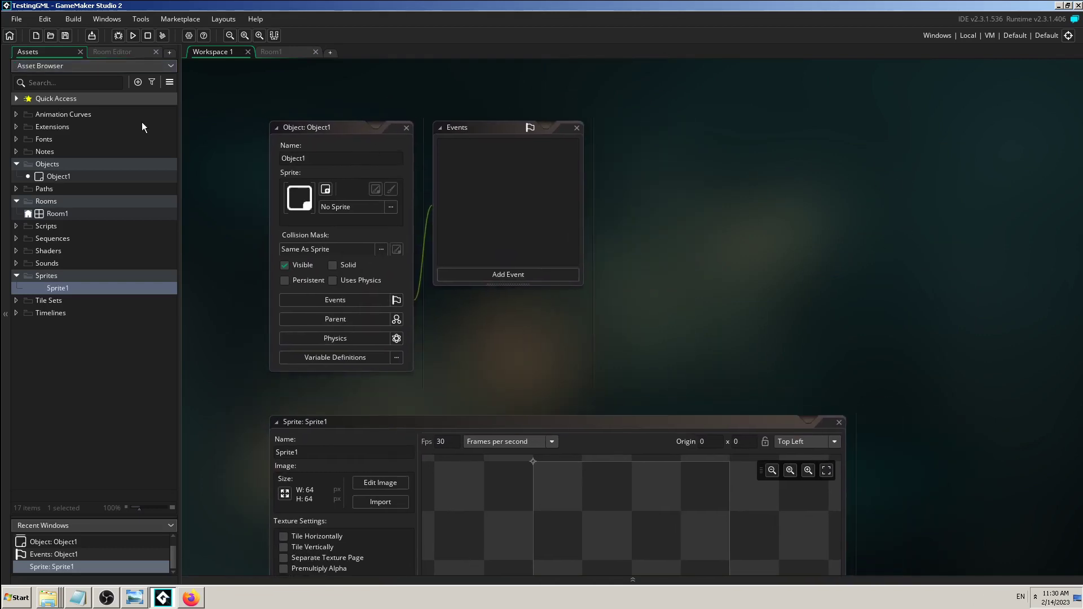
Step: Save the TestingGML project with File > Save Project and reopen the File menu
click(15, 21)
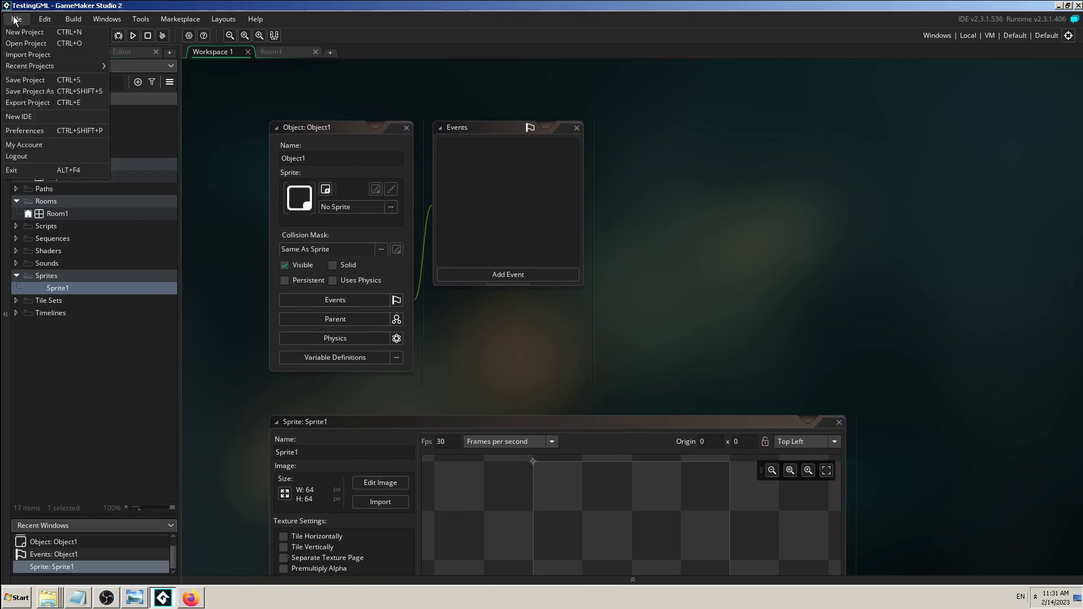
click(38, 83)
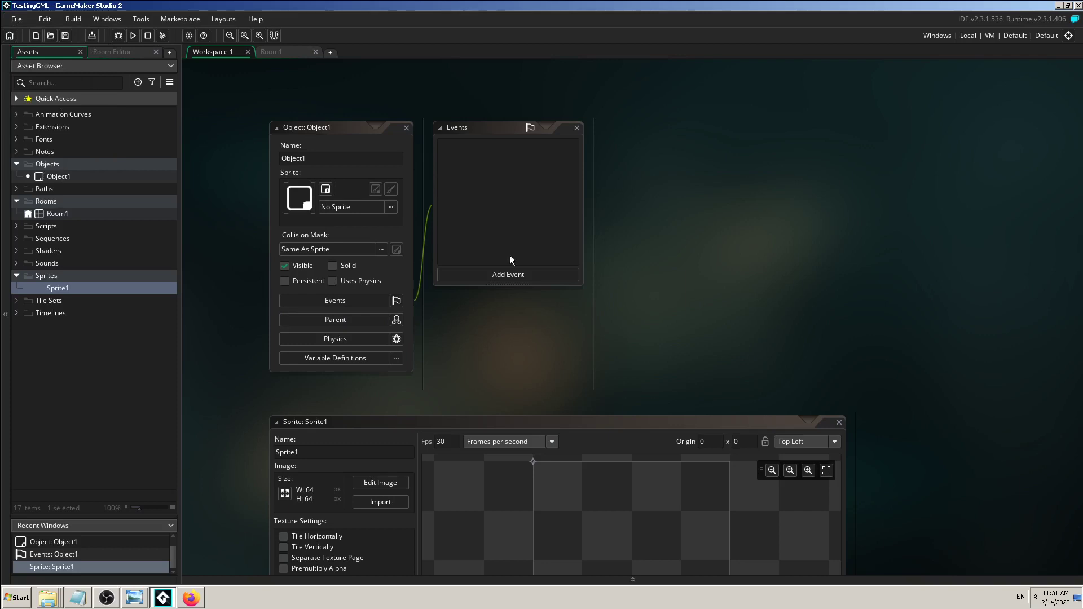
click(17, 21)
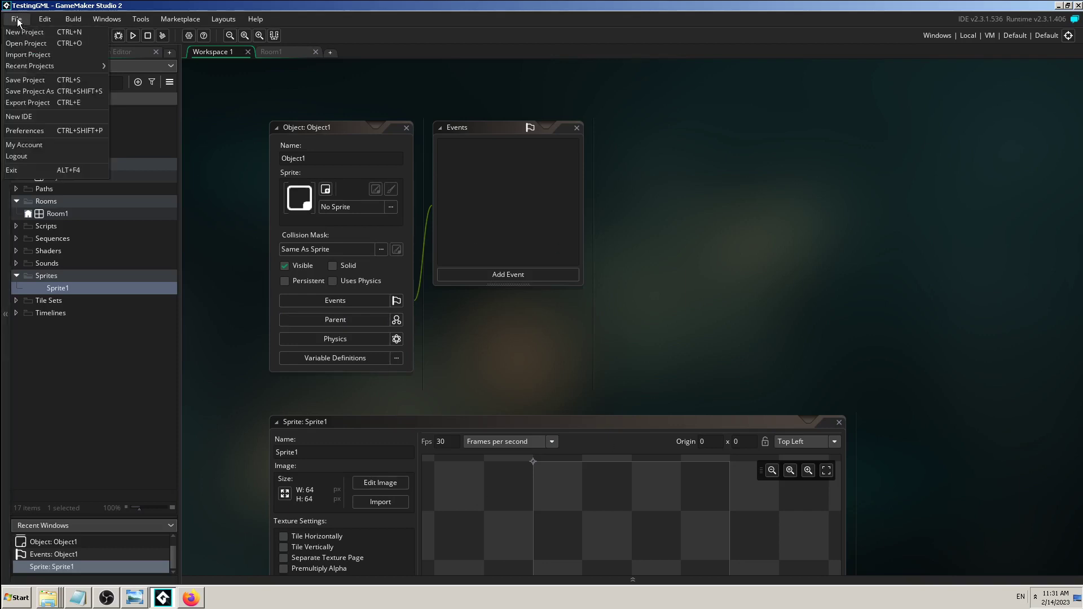
Step: Start Save Project As with the file name TestingGMLVersion2
click(29, 91)
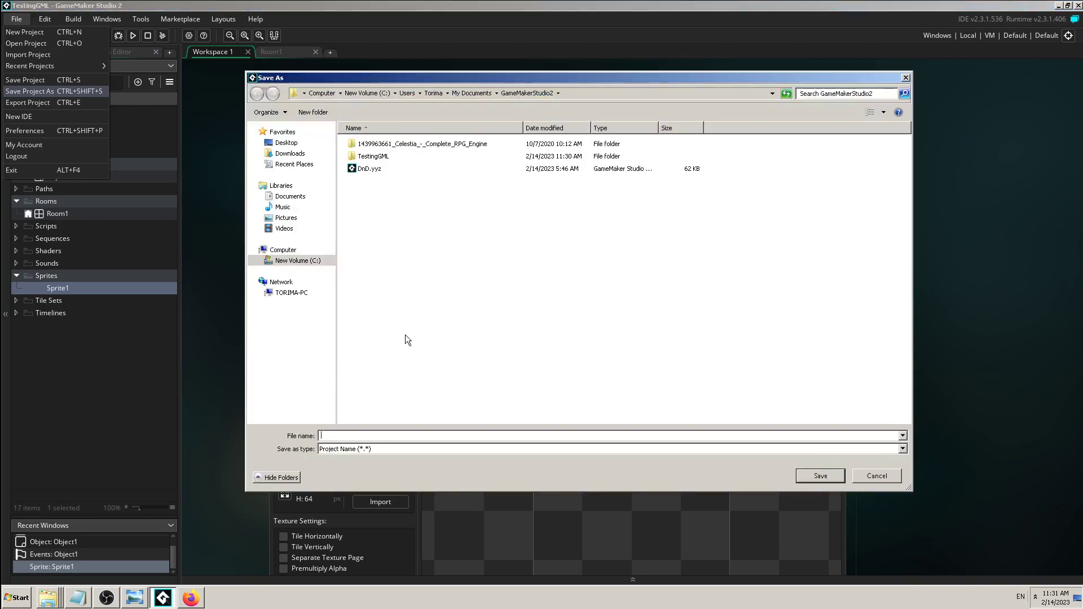
text(Tes)
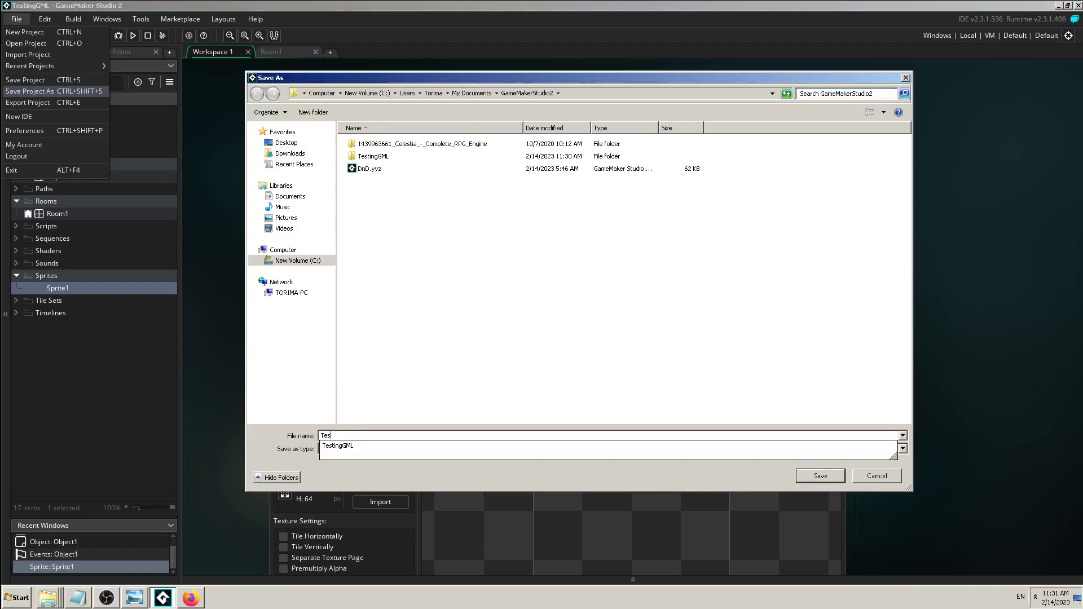
text(tingGml)
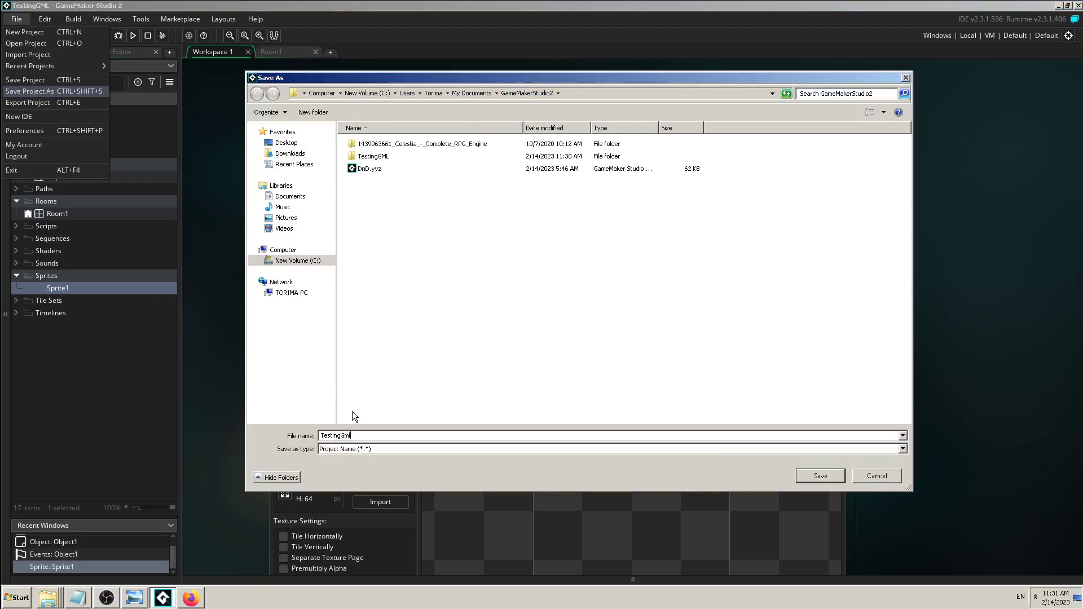
key(BackSpace)
key(BackSpace)
text(MLVersion2)
Step: Cancel the TestingGMLVersion2 save and reopen the File menu
click(878, 473)
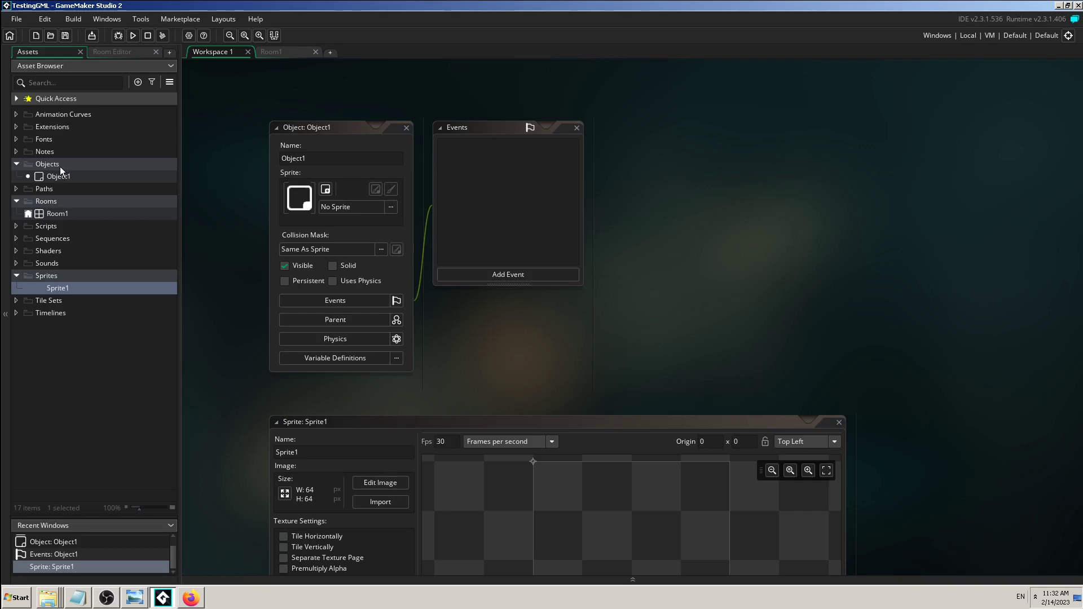
click(16, 19)
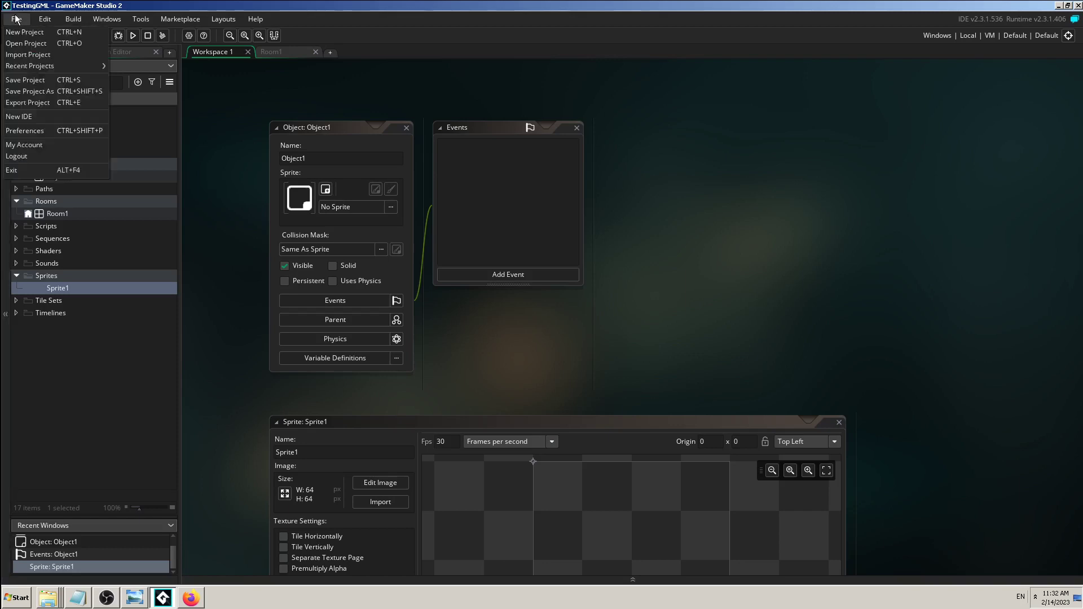
Step: Start the project export as TestingGML.yyz with the YYZ Export (*.yyz) file type
click(66, 102)
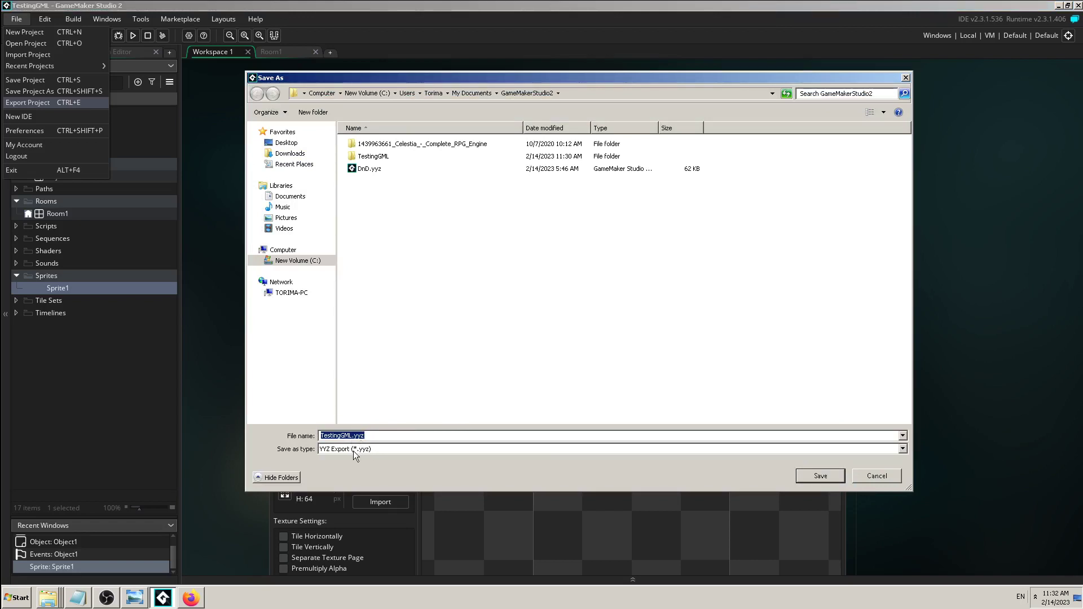
click(903, 450)
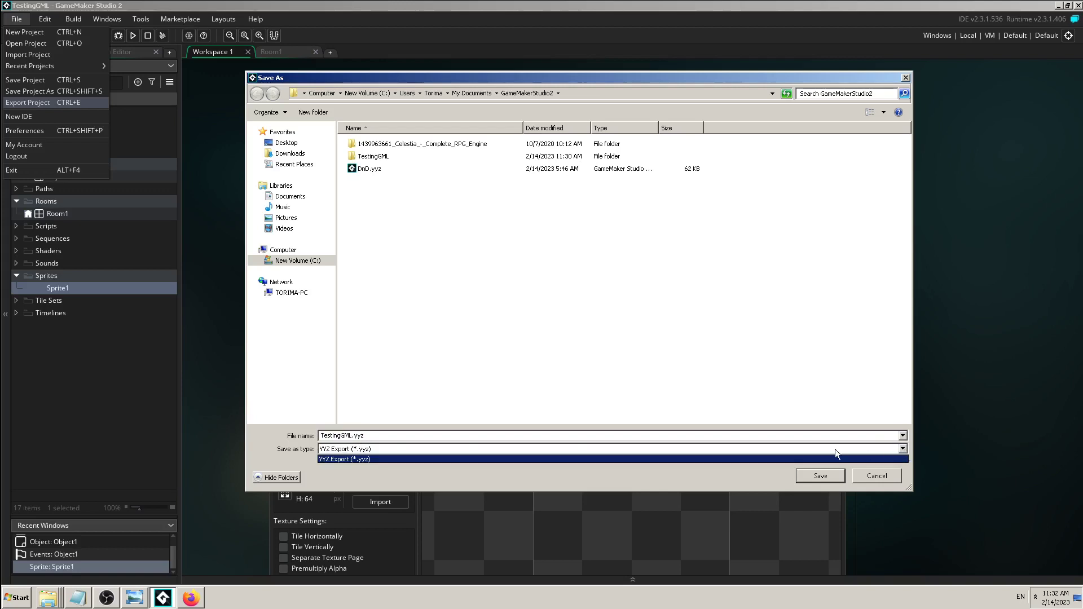
click(414, 381)
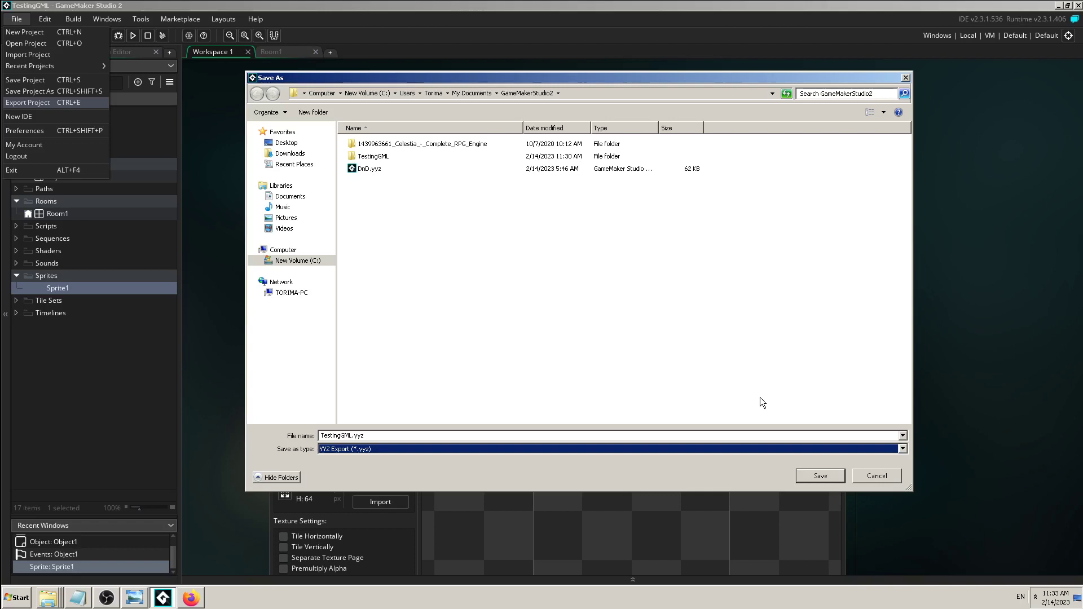
Step: Save the TestingGML.yyz export, then open the TestingGML folder in maximized Explorer and select its six items
click(815, 475)
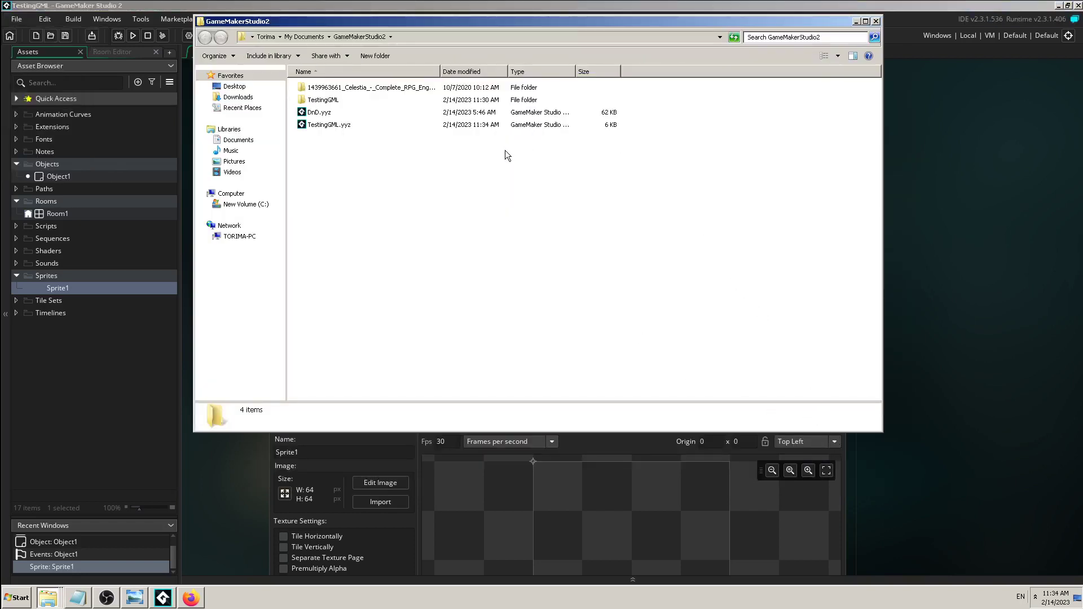
click(49, 598)
click(529, 256)
click(867, 23)
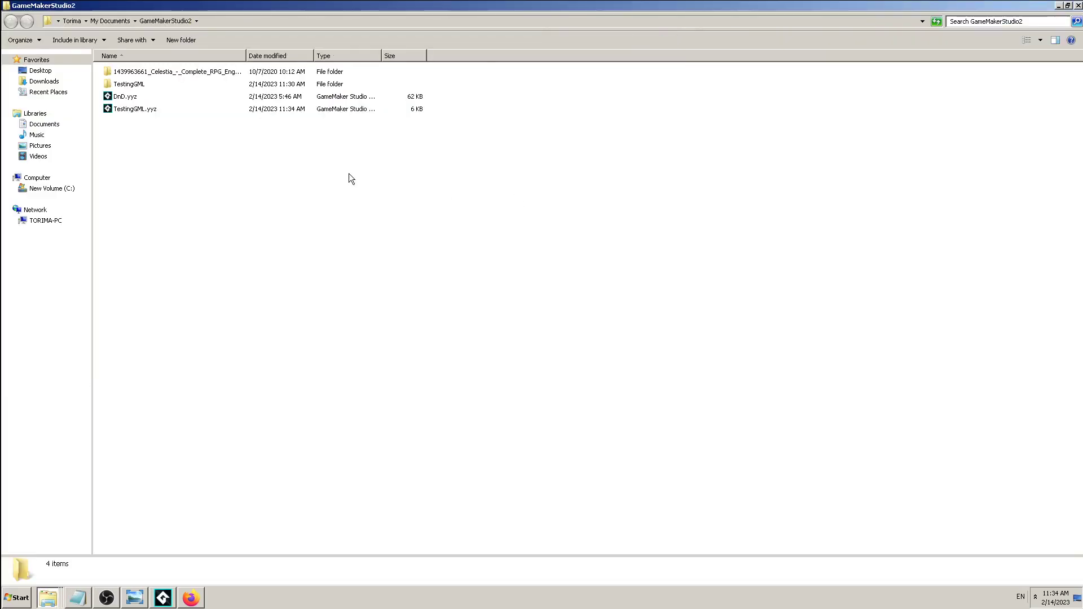
double_click(126, 91)
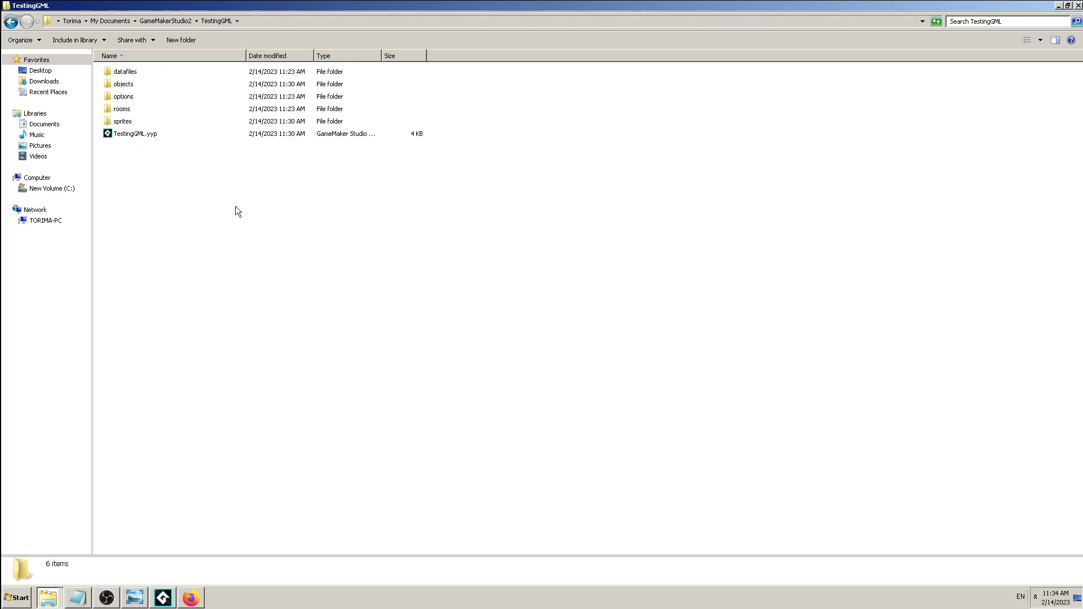
drag(237, 208, 137, 203)
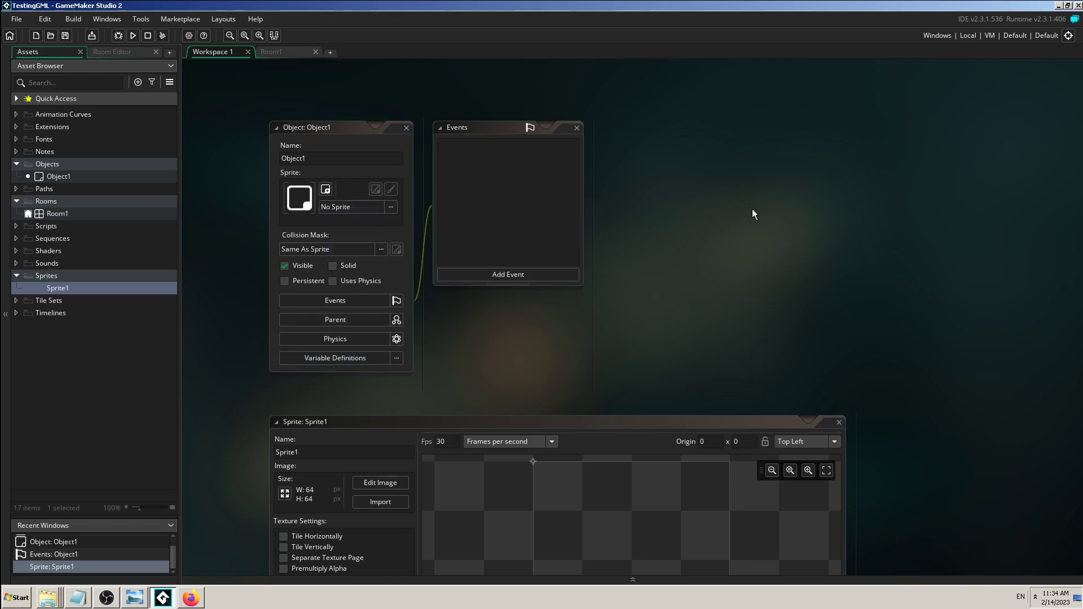
Step: Fill Sprite1's whole 64×64 canvas with red (EE1C24) using the Fill tool and close the image editor
scroll(578, 271, down, 2)
scroll(579, 271, down, 1)
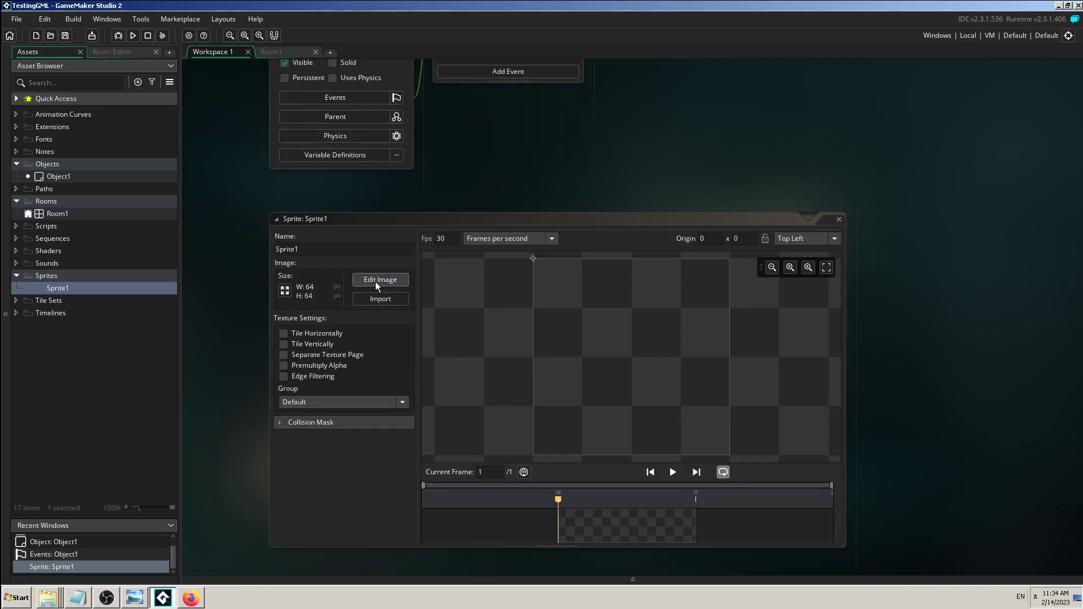
click(377, 275)
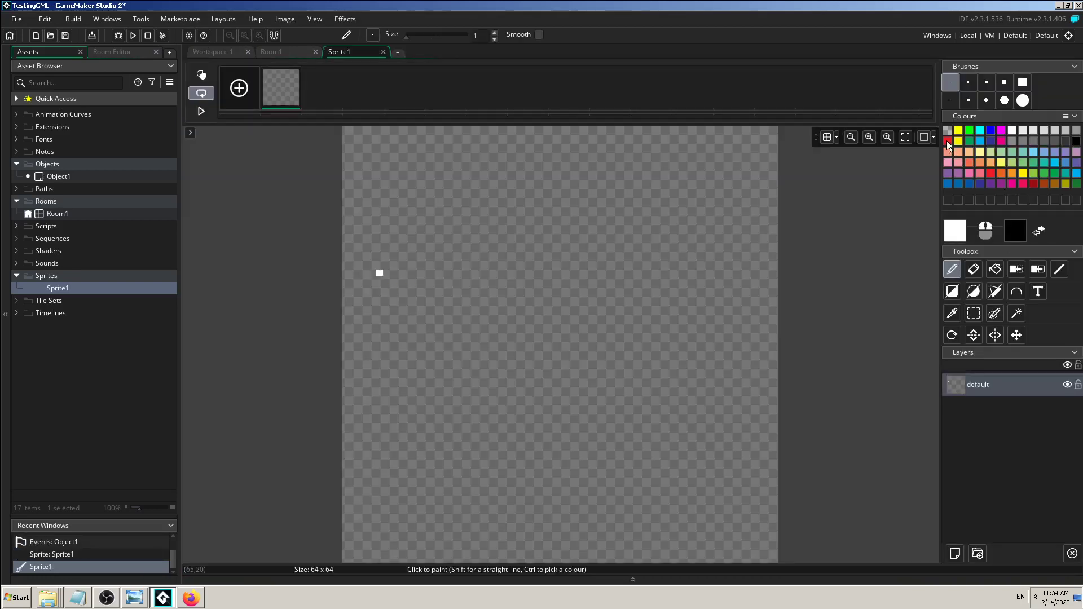
double_click(948, 141)
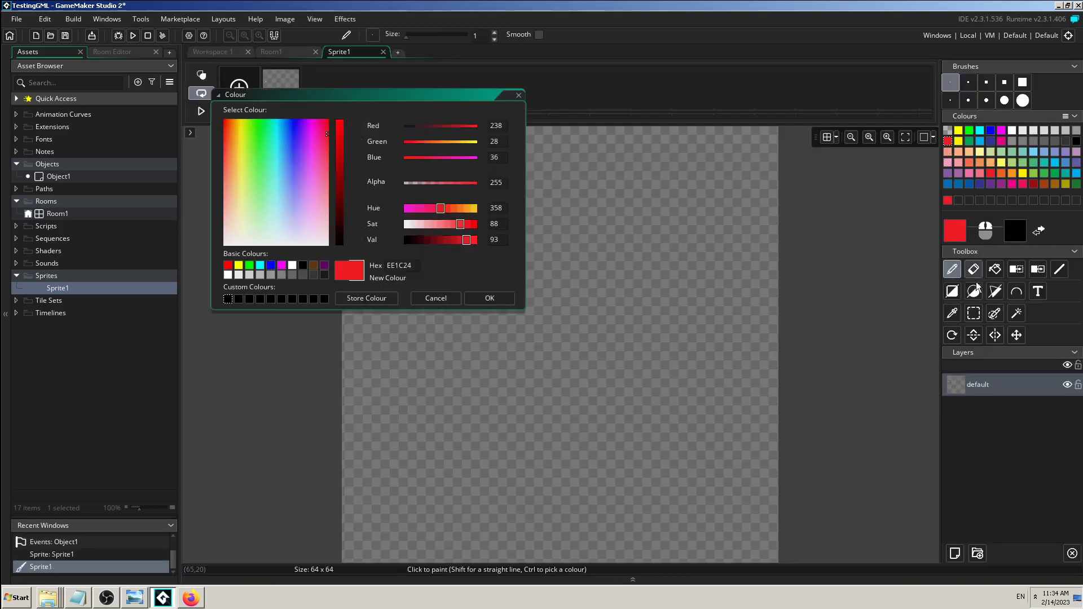
click(995, 269)
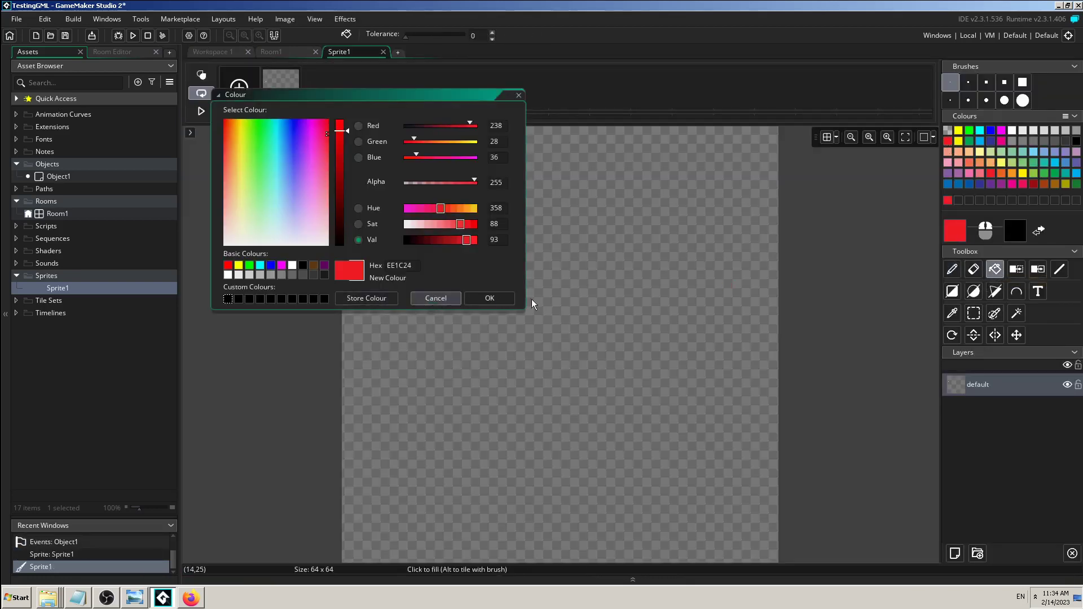
click(436, 298)
click(576, 290)
click(383, 51)
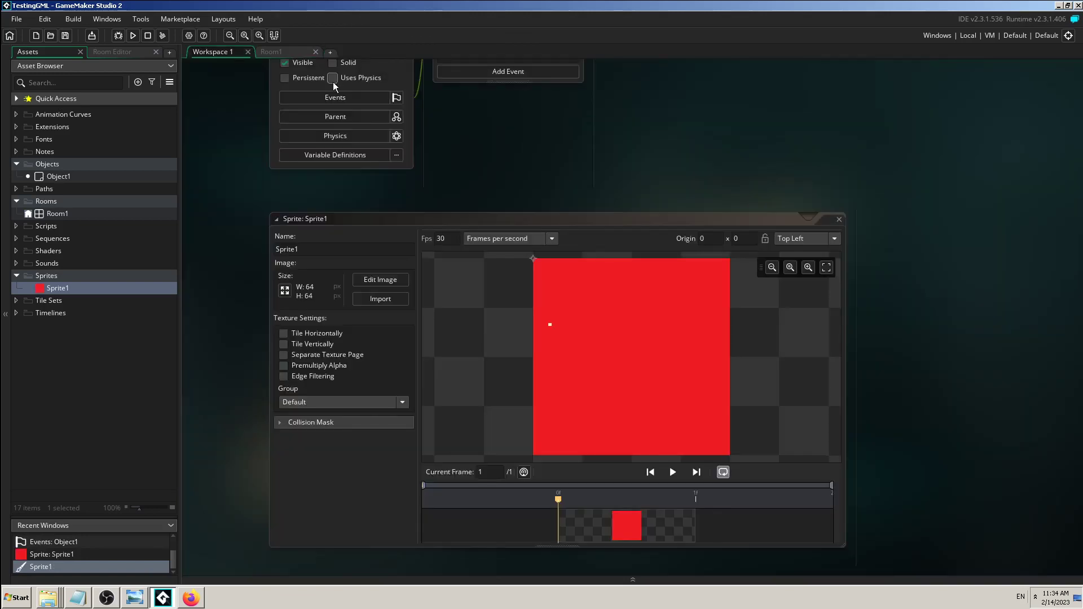
Step: Browse to TestingGML > sprites > Sprite1 in Explorer and view its red PNG in Photo Viewer
click(59, 602)
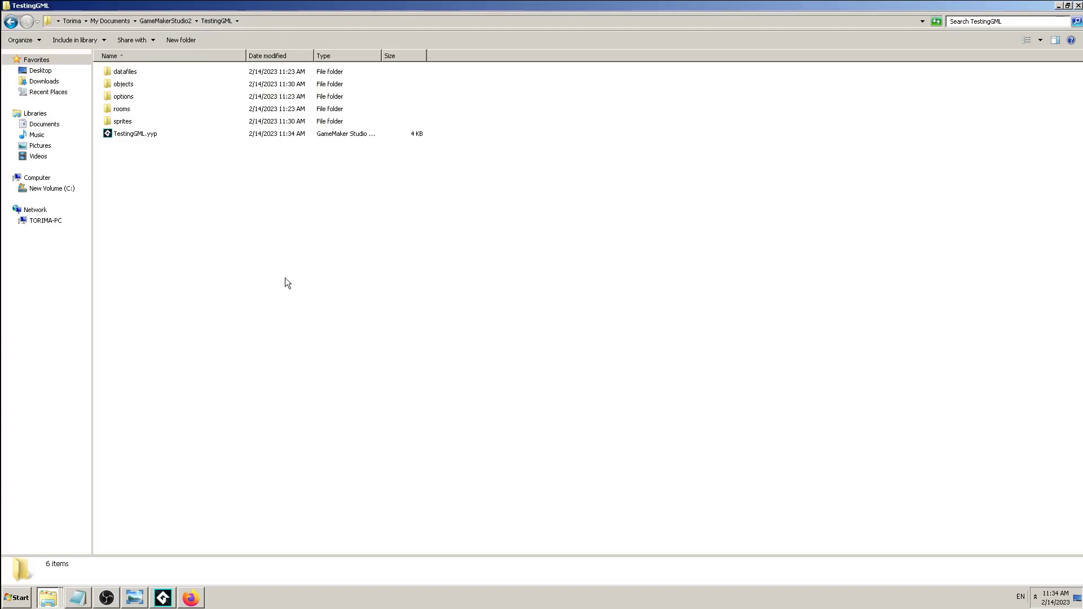
double_click(125, 123)
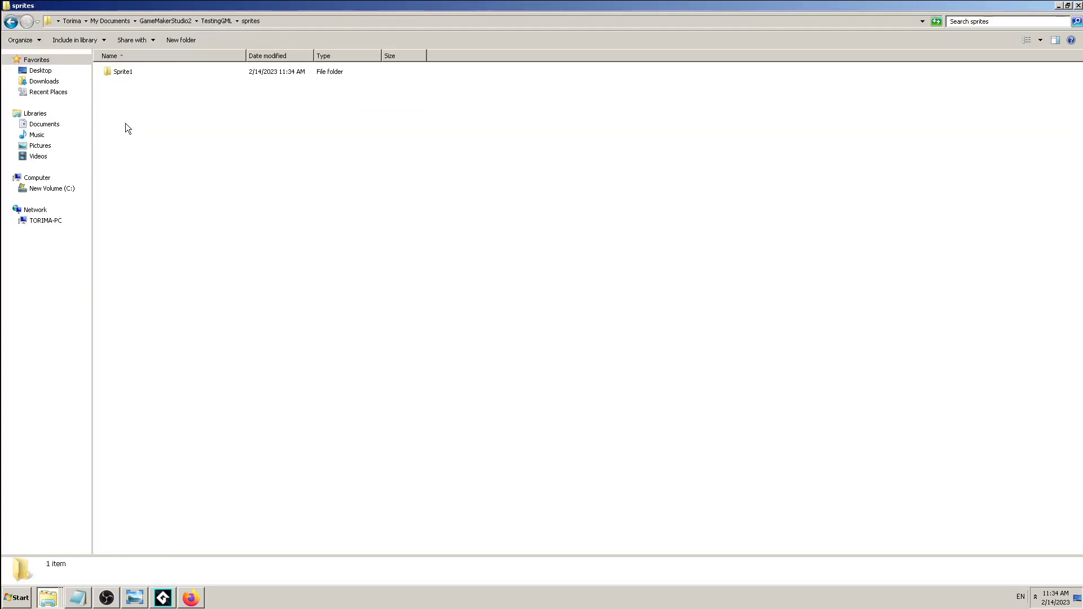
double_click(116, 75)
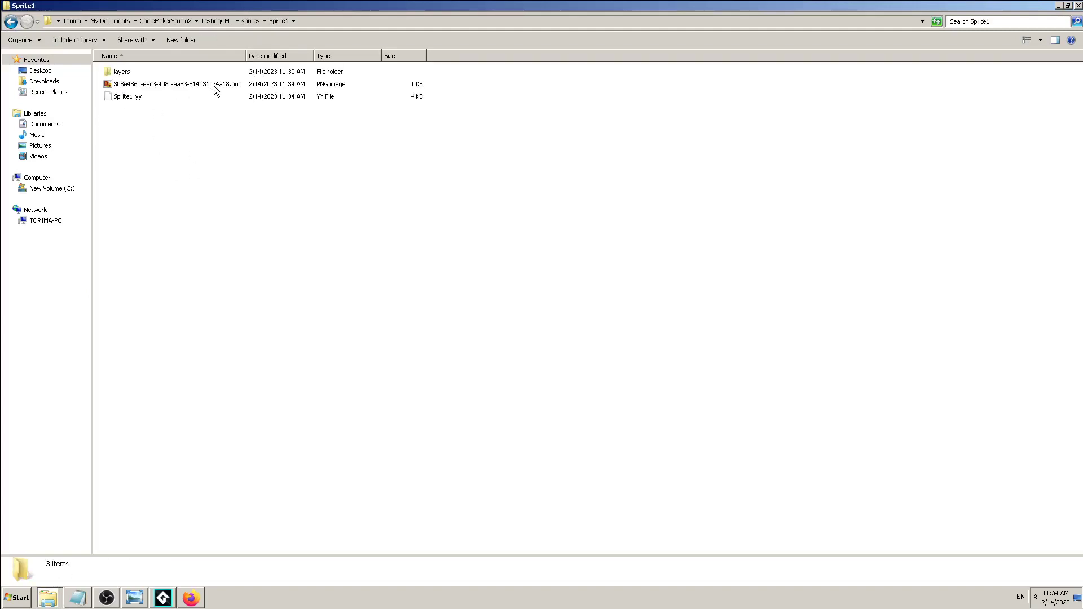
double_click(216, 86)
scroll(529, 222, up, 5)
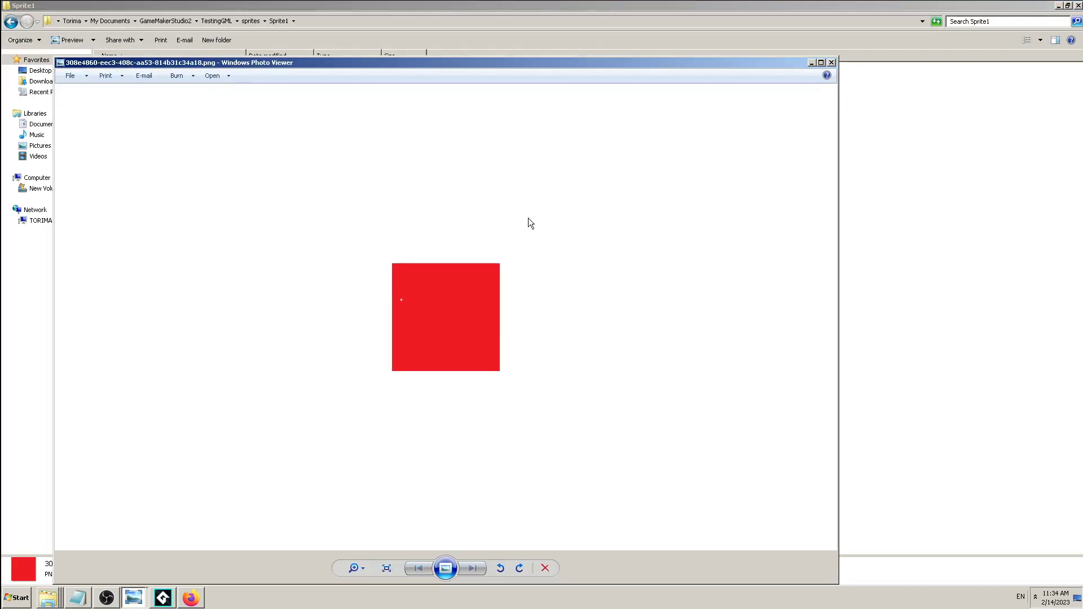
Step: Close the image viewer and navigate back up to the GameMakerStudio2 folder
click(831, 63)
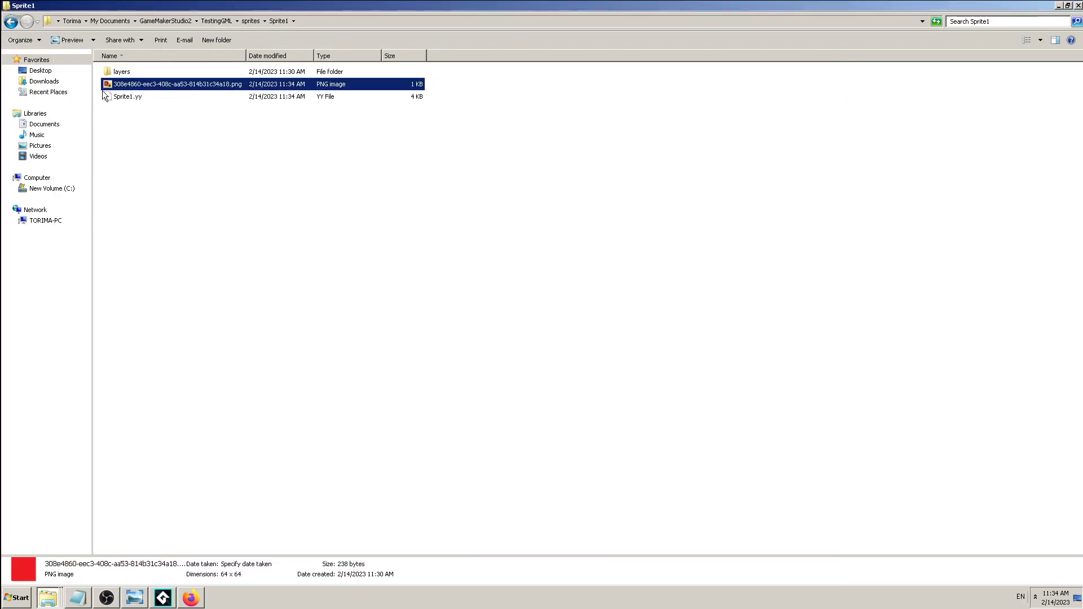
click(167, 149)
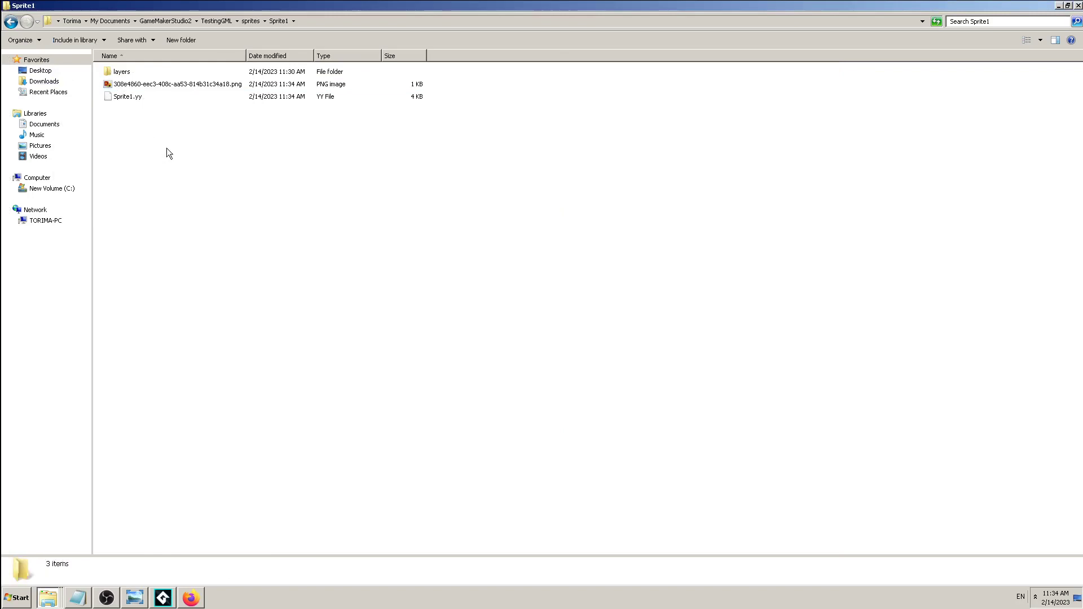
click(10, 23)
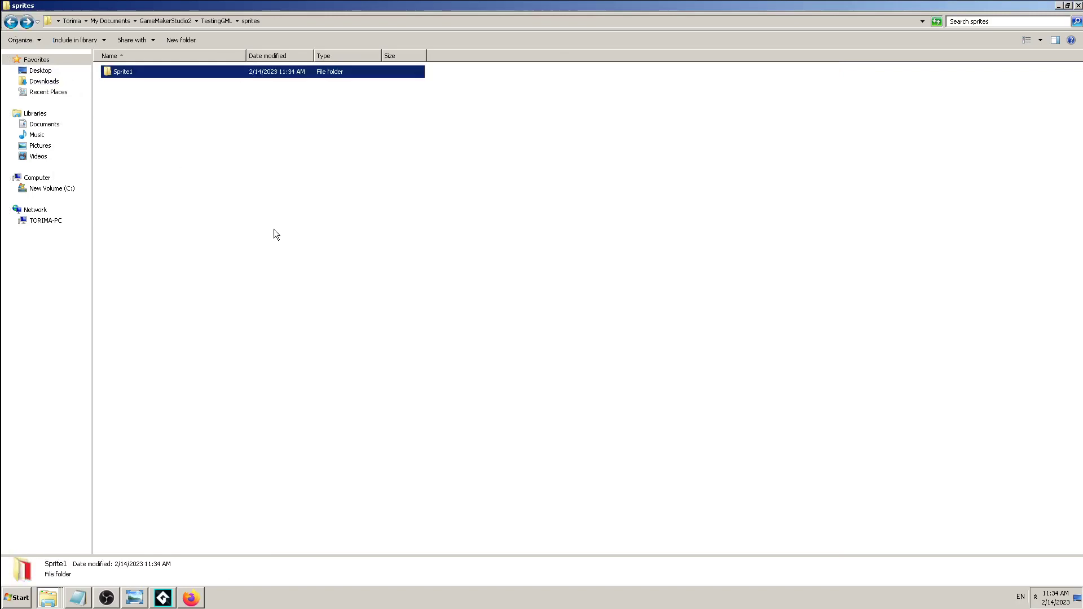
click(9, 25)
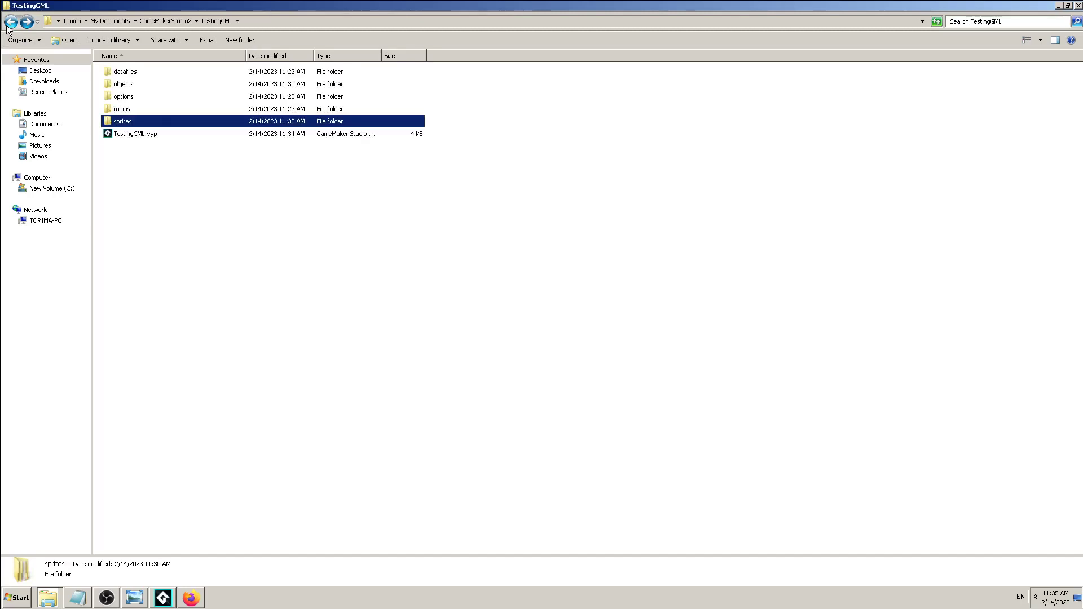
click(8, 25)
click(183, 171)
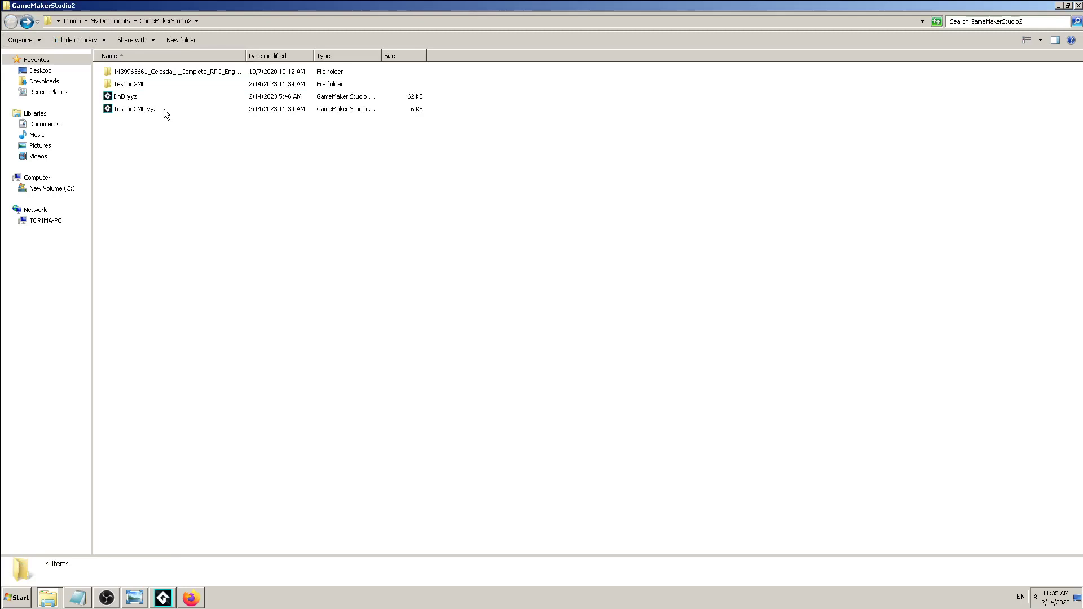
Step: Peek into the TestingGML objects folder, then return to the GameMakerStudio2 folder listing TestingGML.yyz
double_click(145, 85)
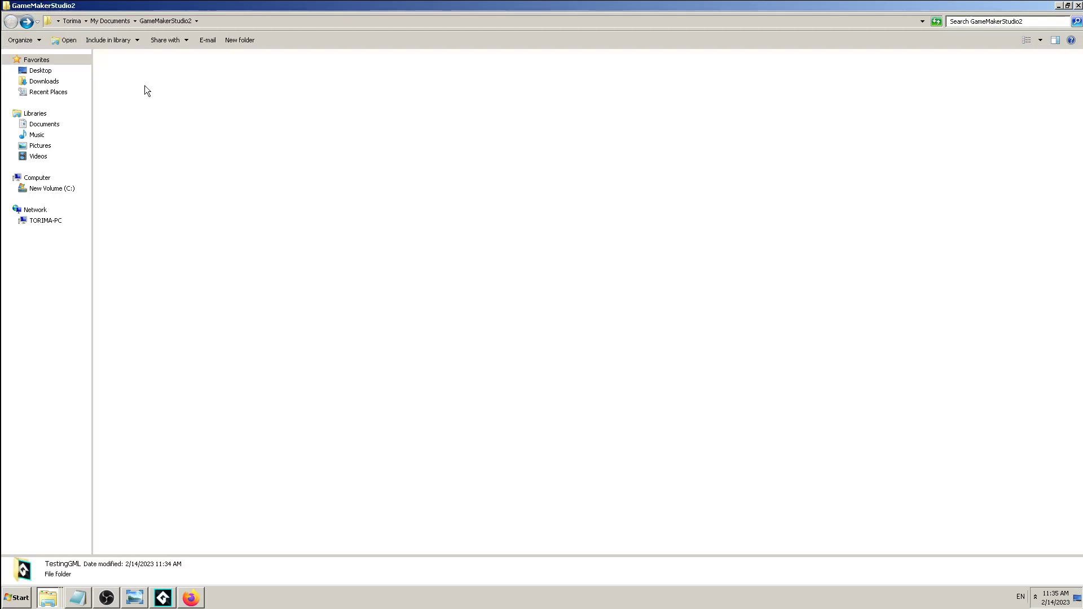
double_click(145, 86)
click(11, 21)
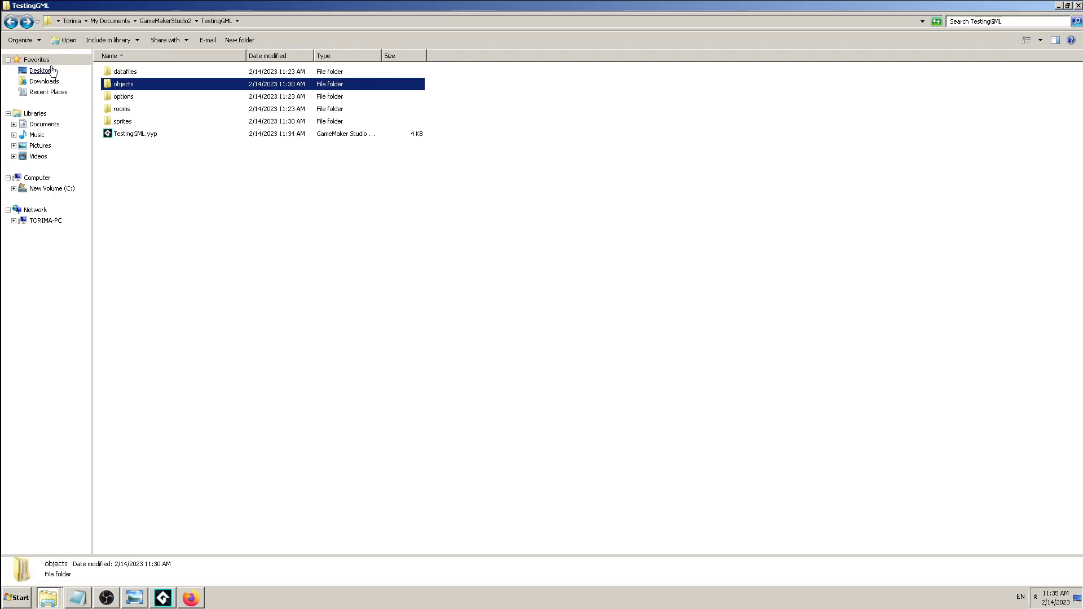
click(10, 21)
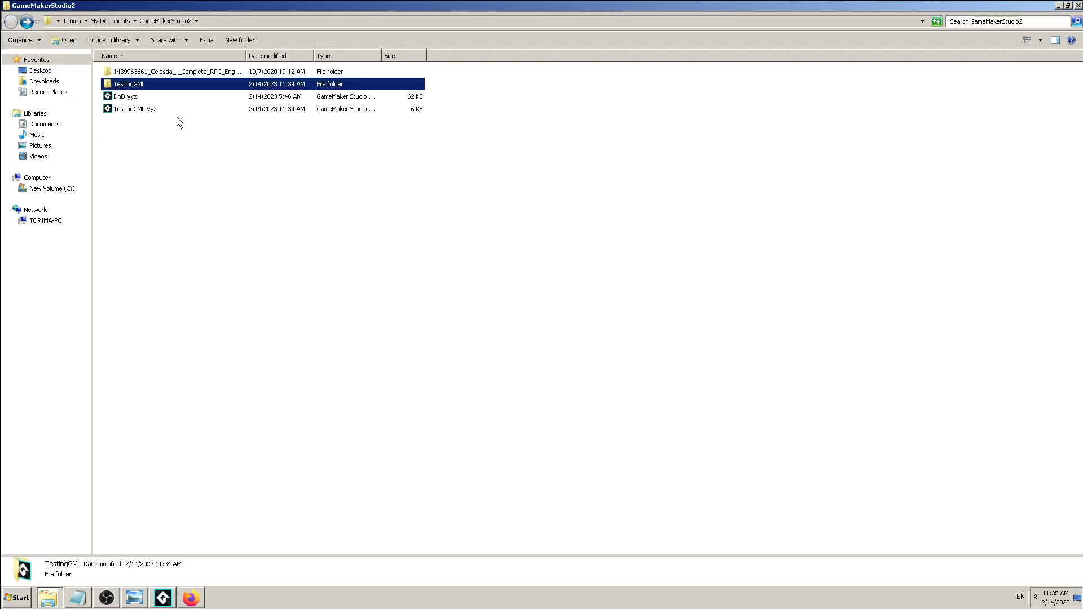
click(204, 224)
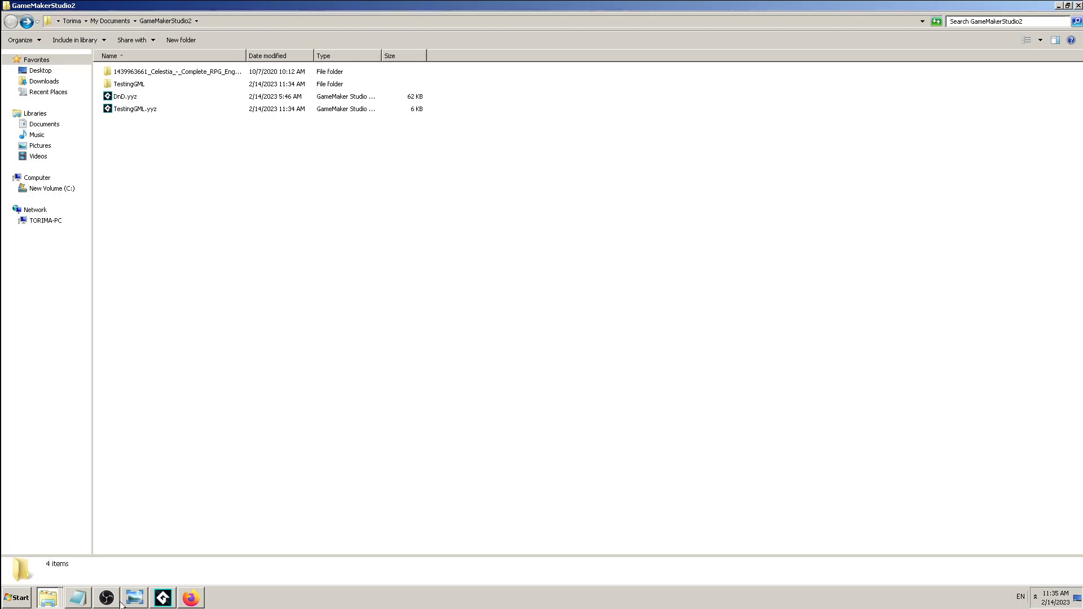
Step: Undo, erase and refill Sprite1's stray white pixel with red, then switch to the Room1 editor
click(162, 602)
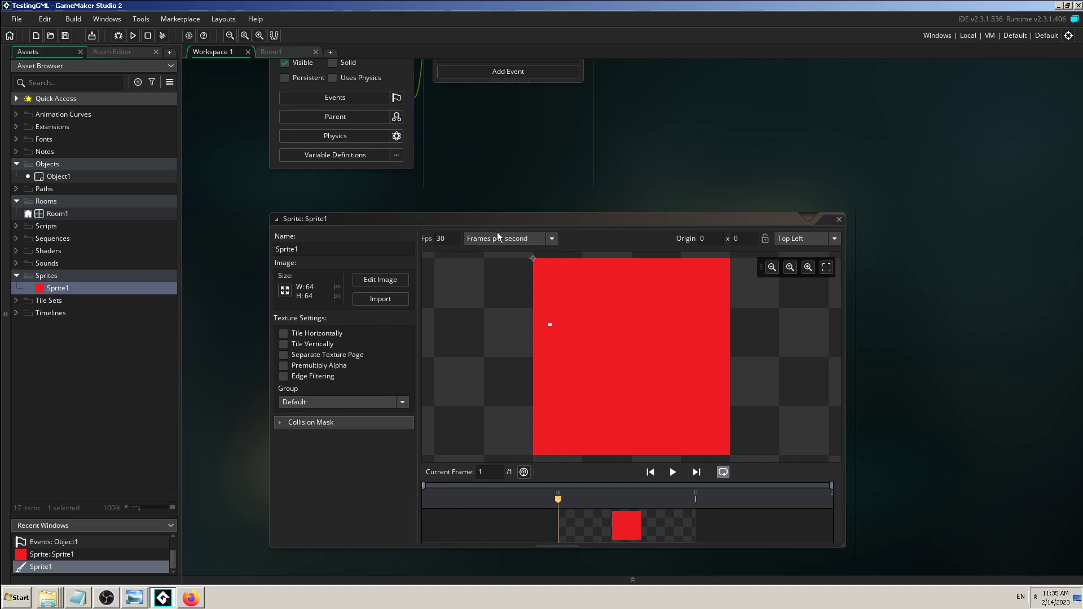
click(378, 284)
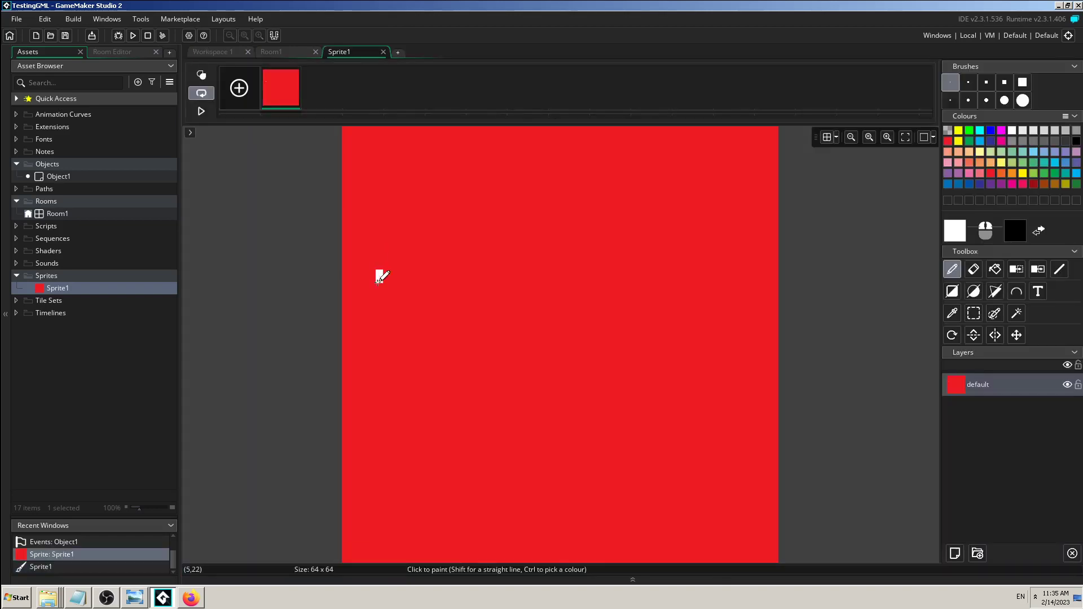
key(ctrl+z)
click(973, 269)
click(379, 273)
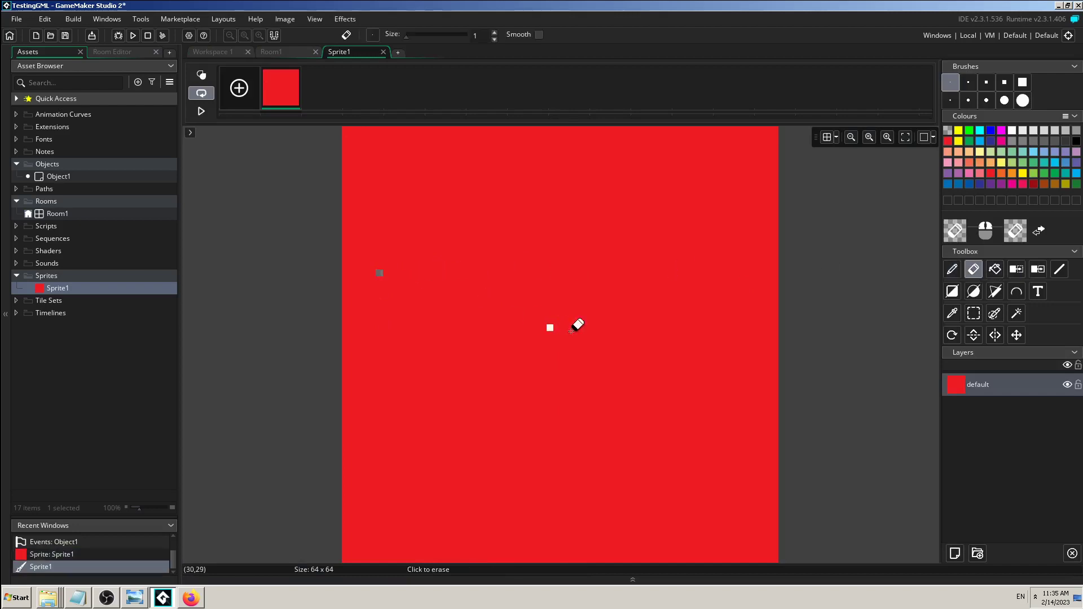
click(994, 269)
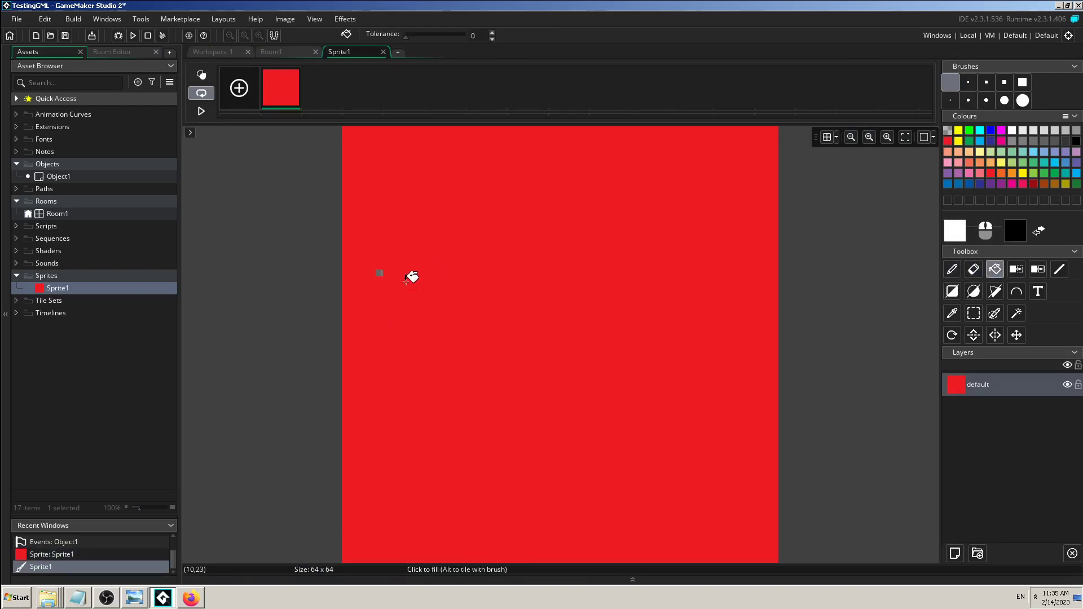
click(379, 274)
click(948, 141)
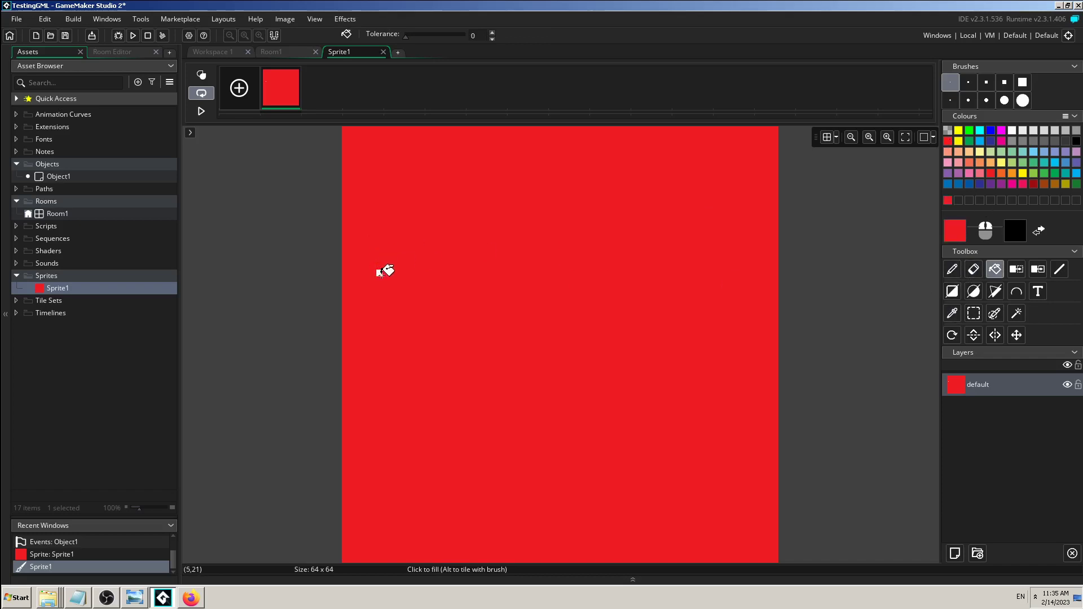
click(379, 273)
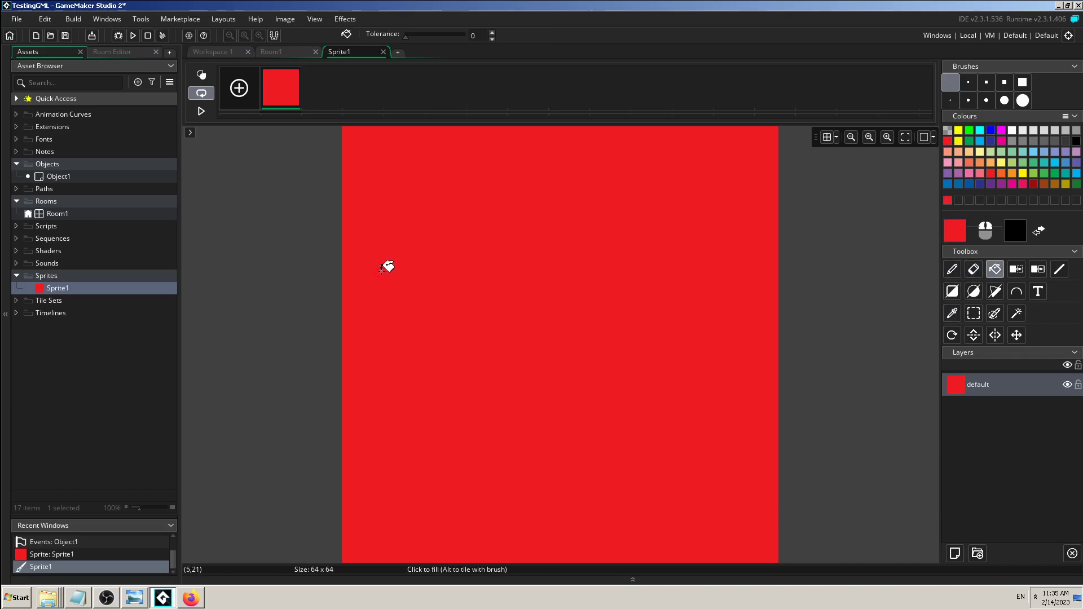
click(288, 52)
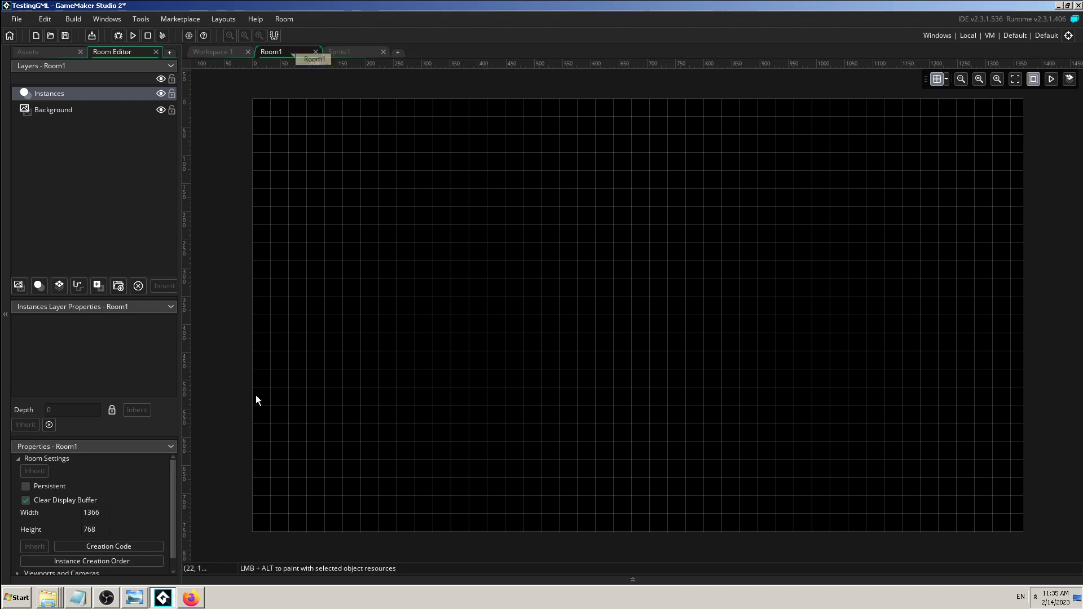
Step: Bring the Photo Viewer with the How to Save/Export Project thumbnail to the front
click(132, 600)
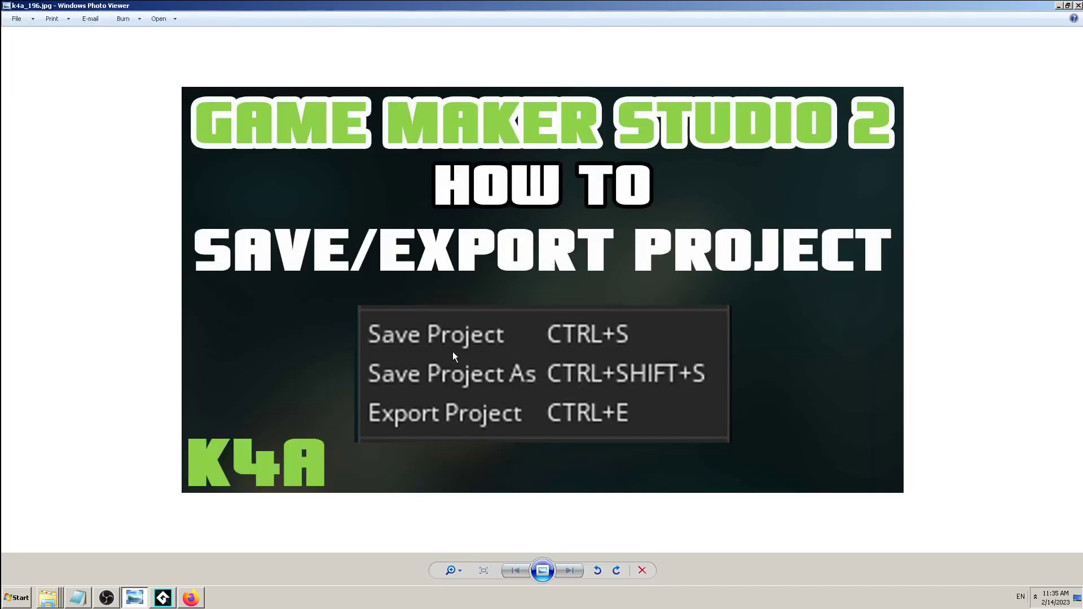